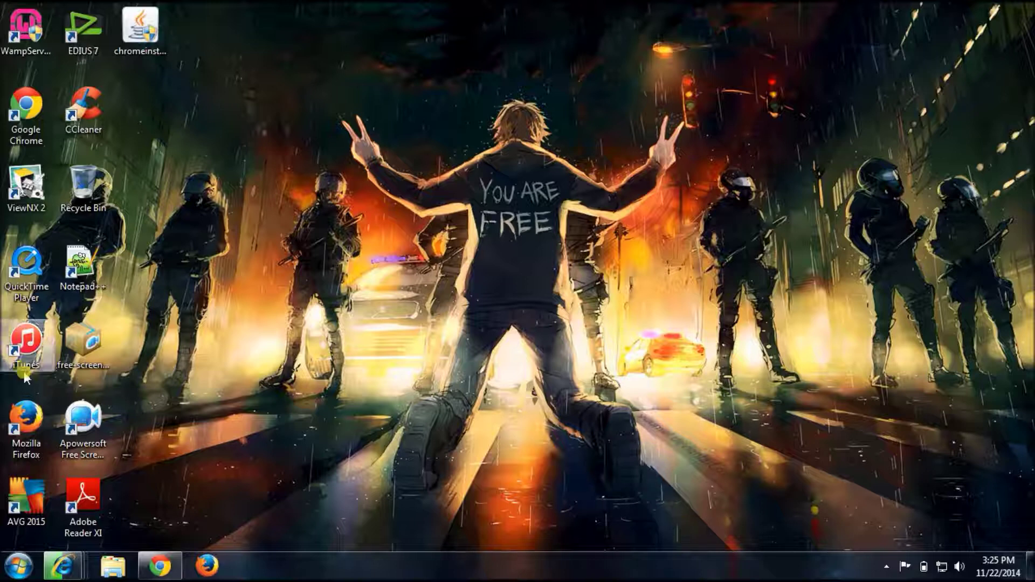
Move the Firefox and Google Chrome shortcuts side by side near the top of the desktop
left_click_drag(26, 426, 222, 120)
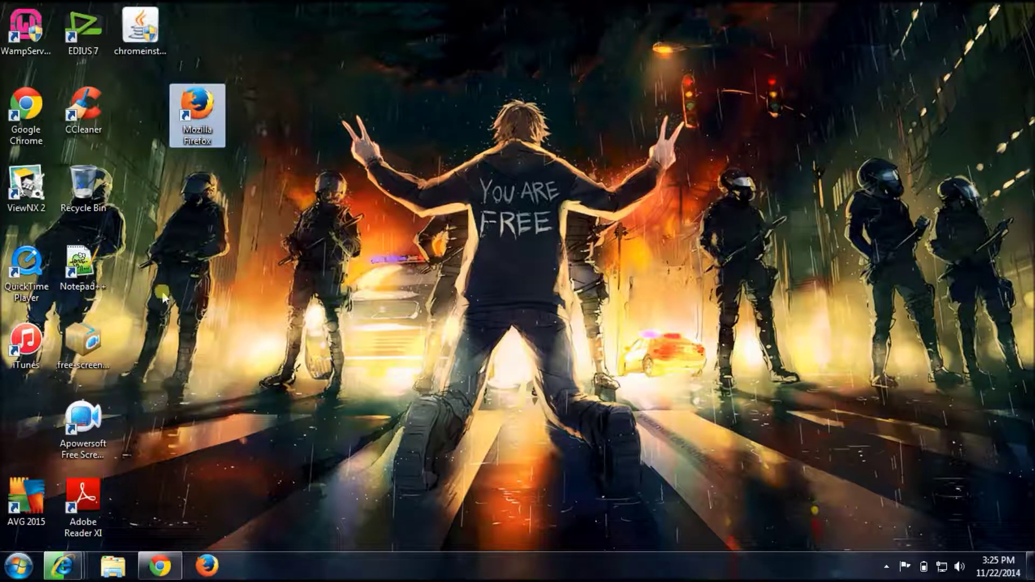
left_click_drag(26, 108, 297, 105)
mouse_move(63, 566)
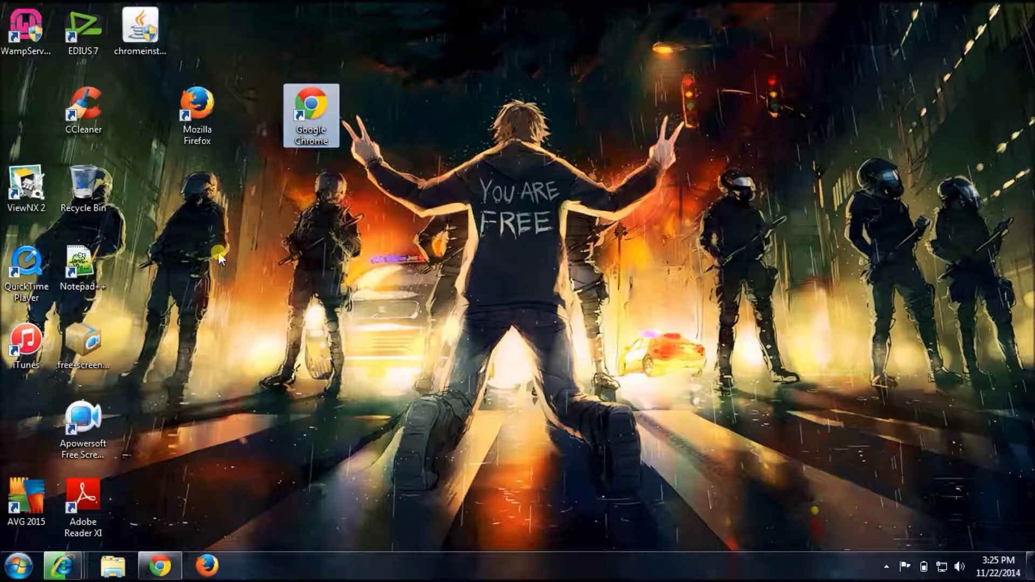
left_click(197, 116)
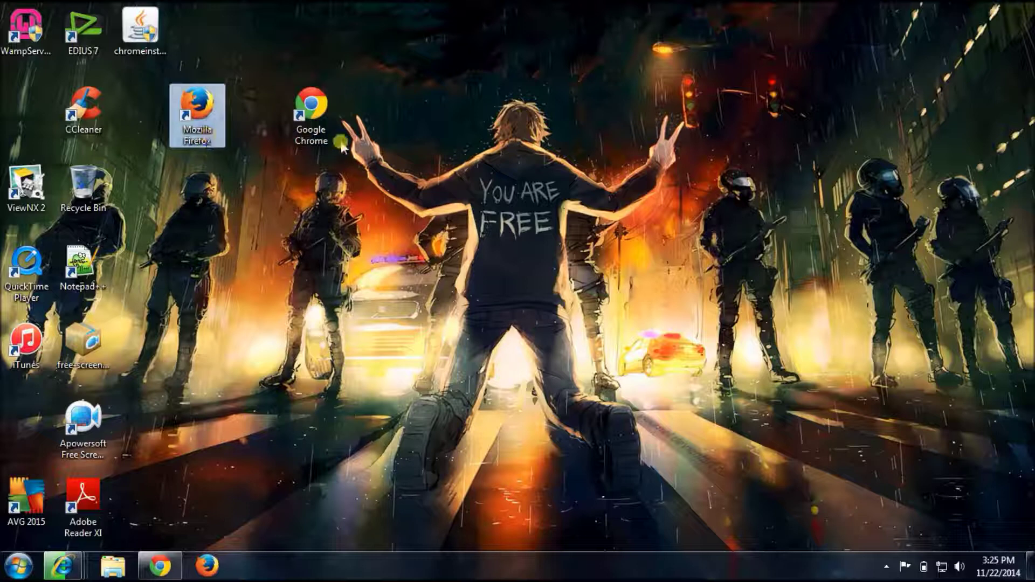
left_click(327, 138)
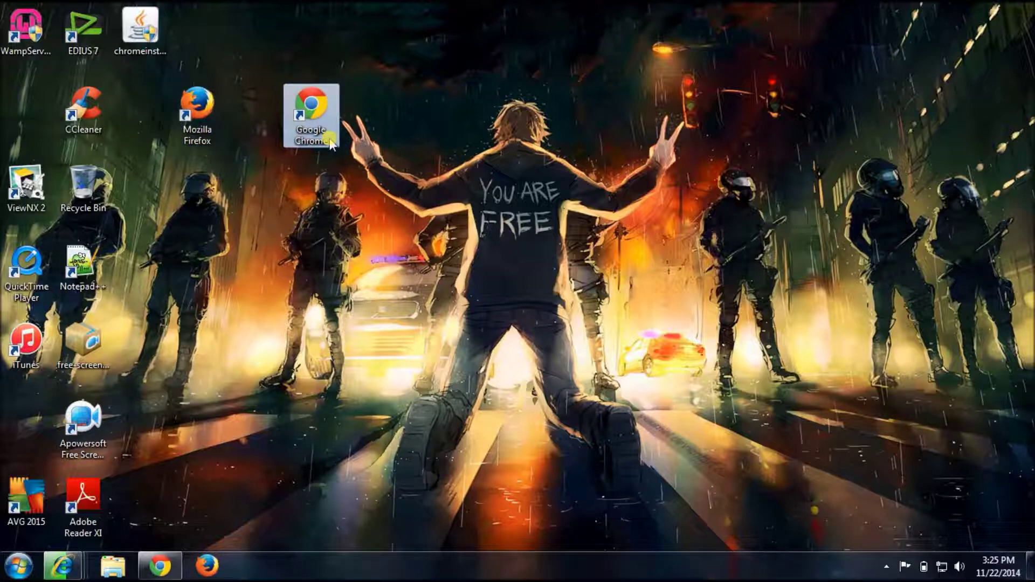
Select only the Firefox shortcut and launch Firefox
left_click(197, 110, "ctrl")
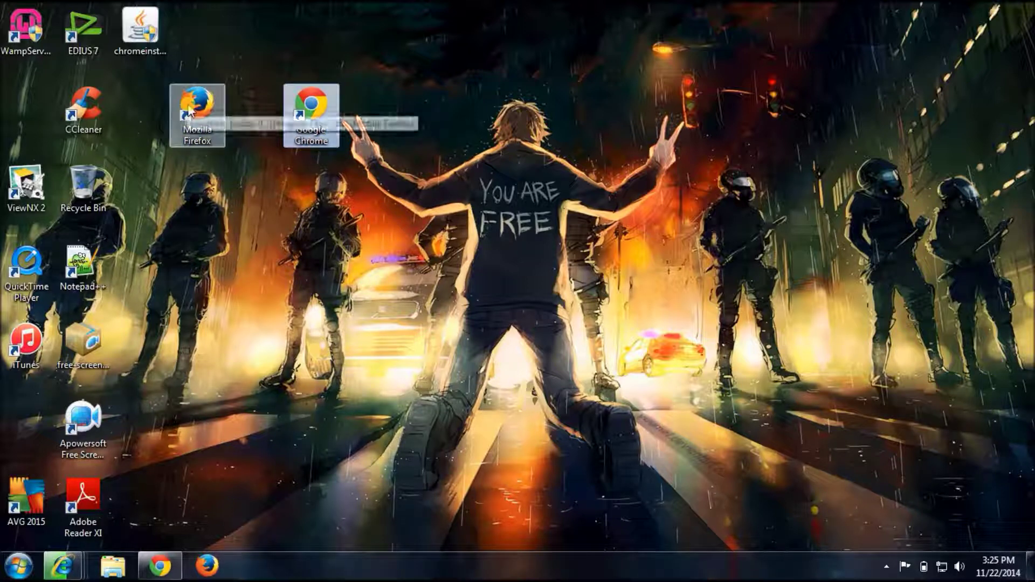
left_click(197, 109)
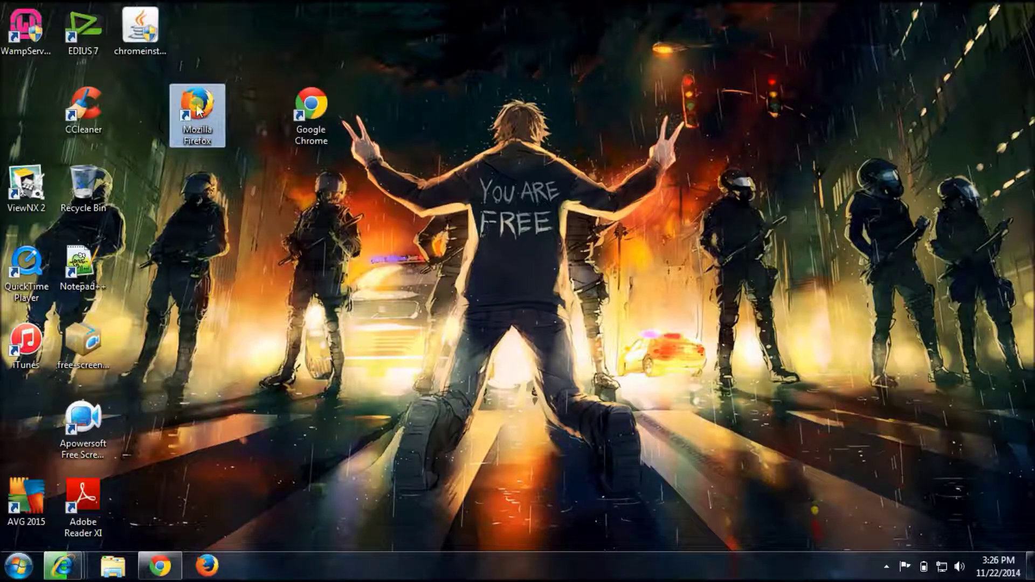
double_click(197, 109)
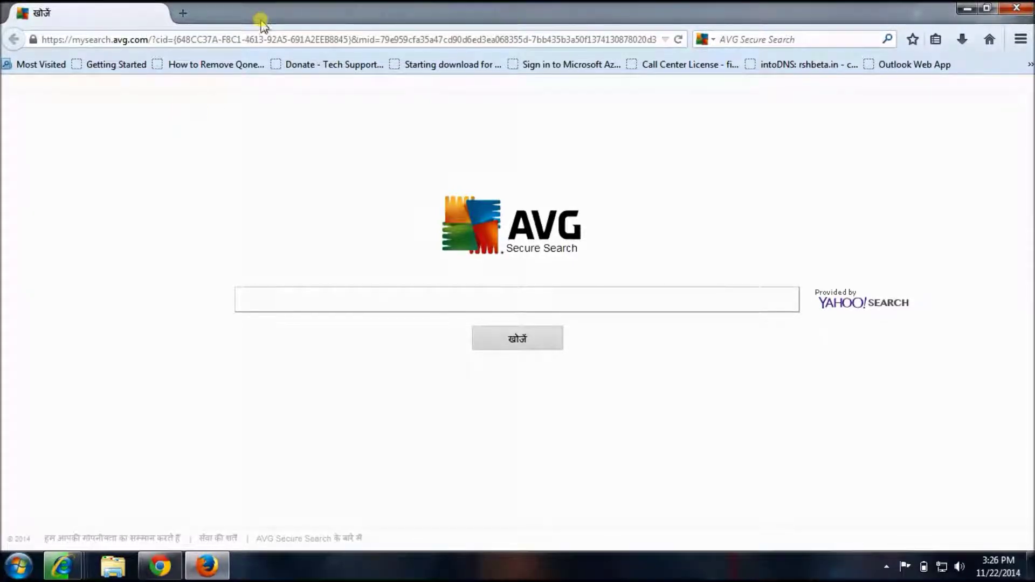
Load gmail.com in the Firefox address bar
left_click(268, 40)
type("g")
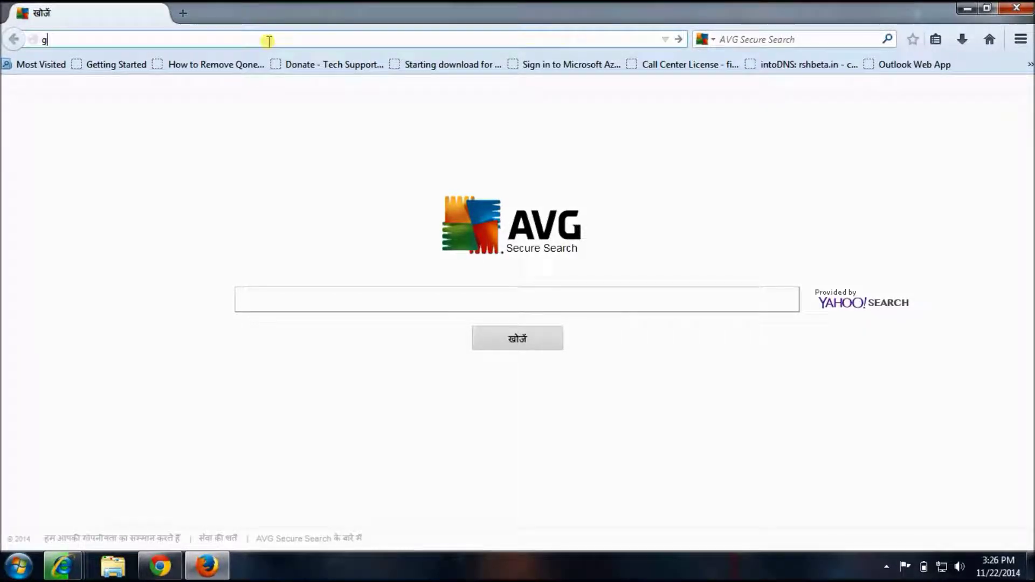
type("mail.com")
key("Return")
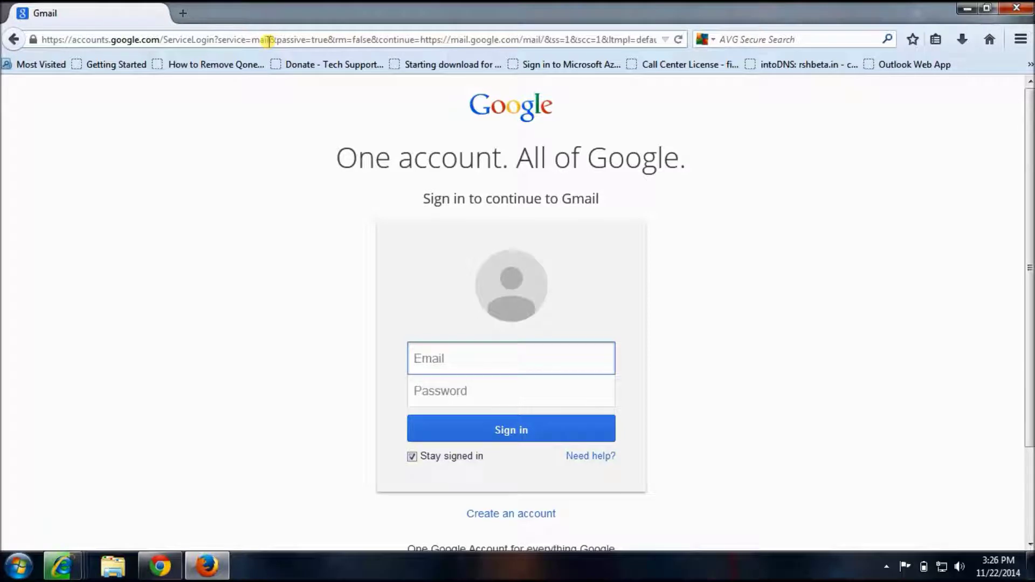
scroll(354, 232, "down", 3)
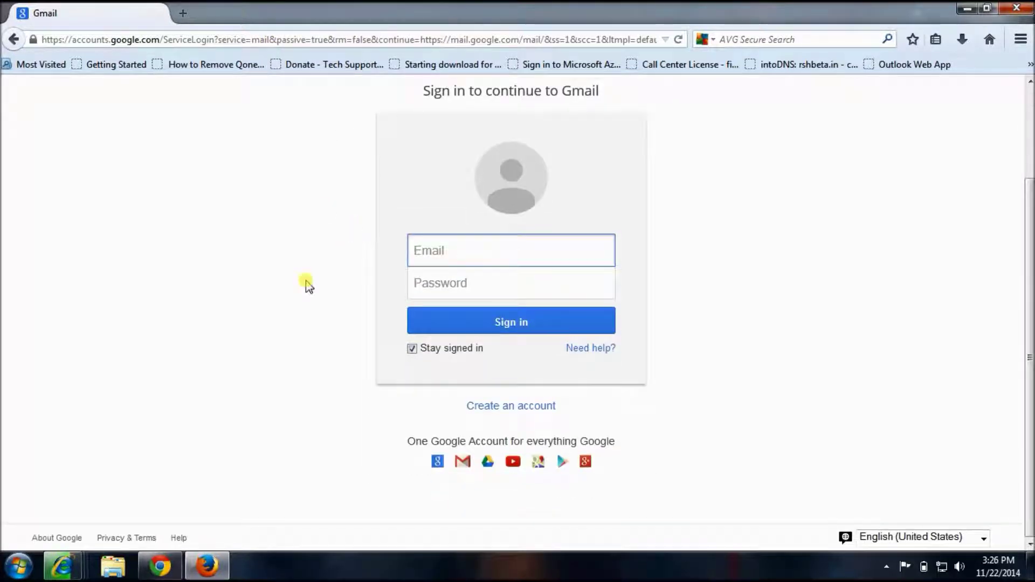
scroll(499, 310, "up", 3)
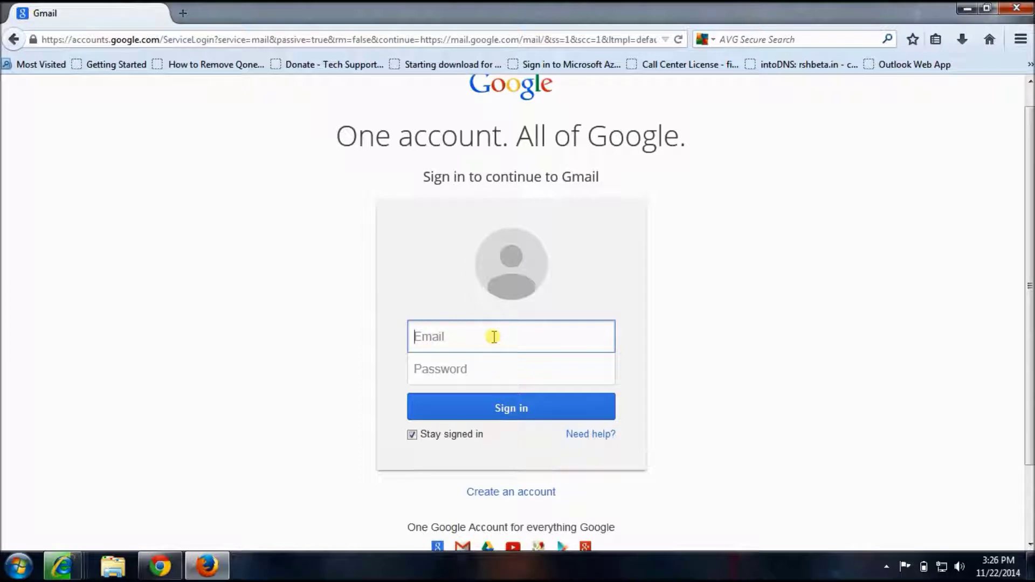
Choose 'Create an account' on the Gmail sign-in page
left_click(488, 367)
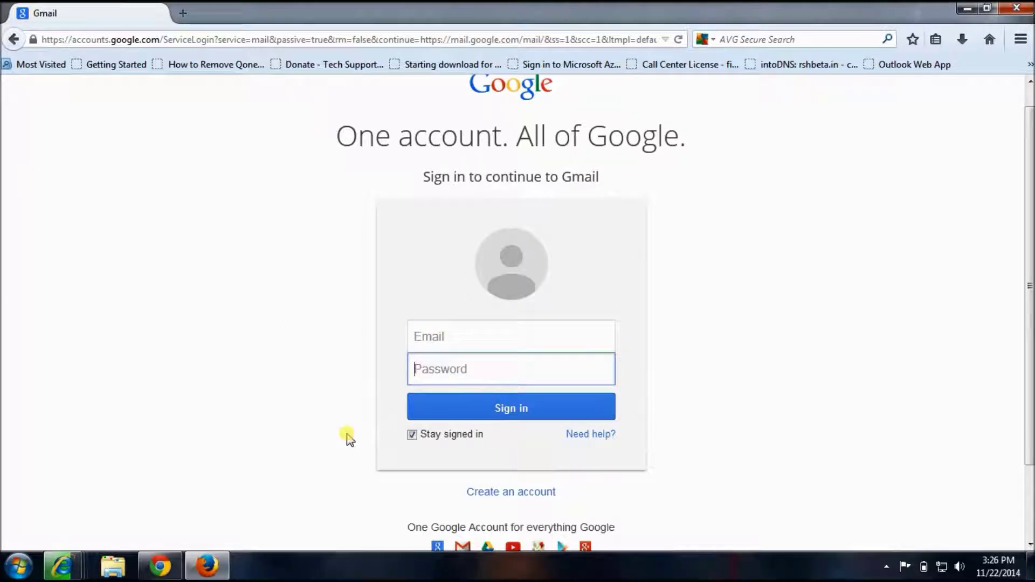
mouse_move(413, 441)
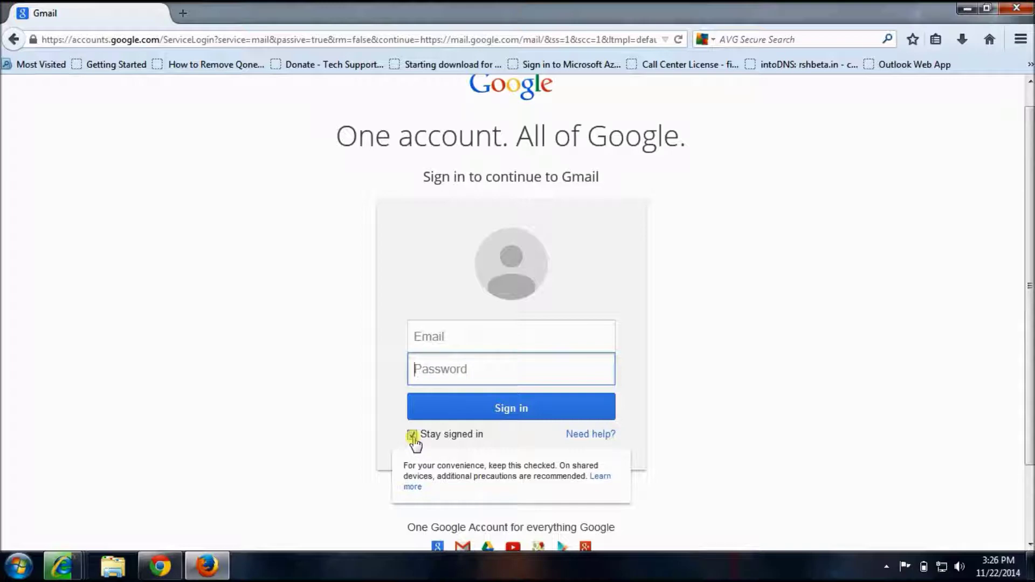
scroll(426, 438, "down", 2)
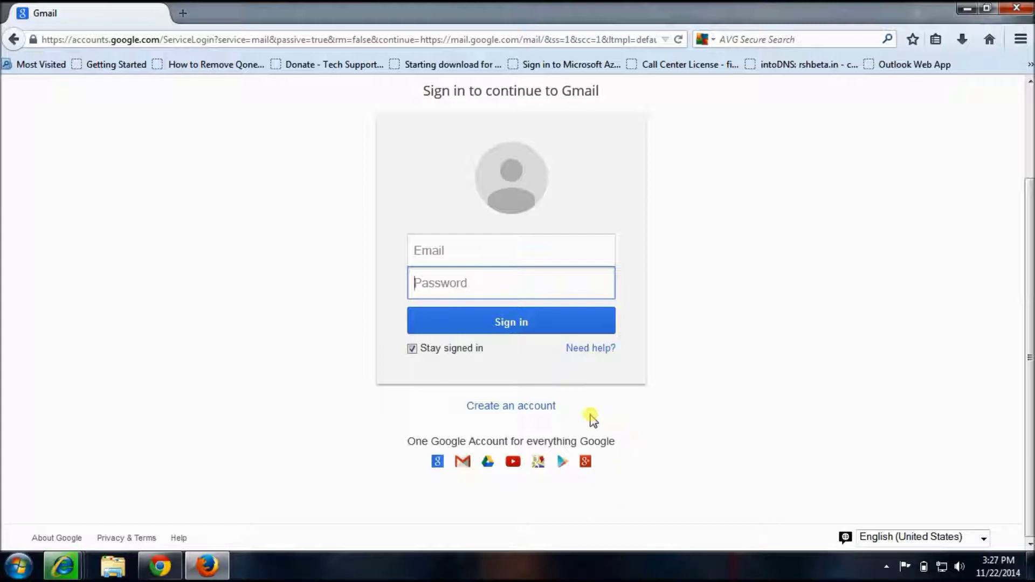
left_click(517, 411)
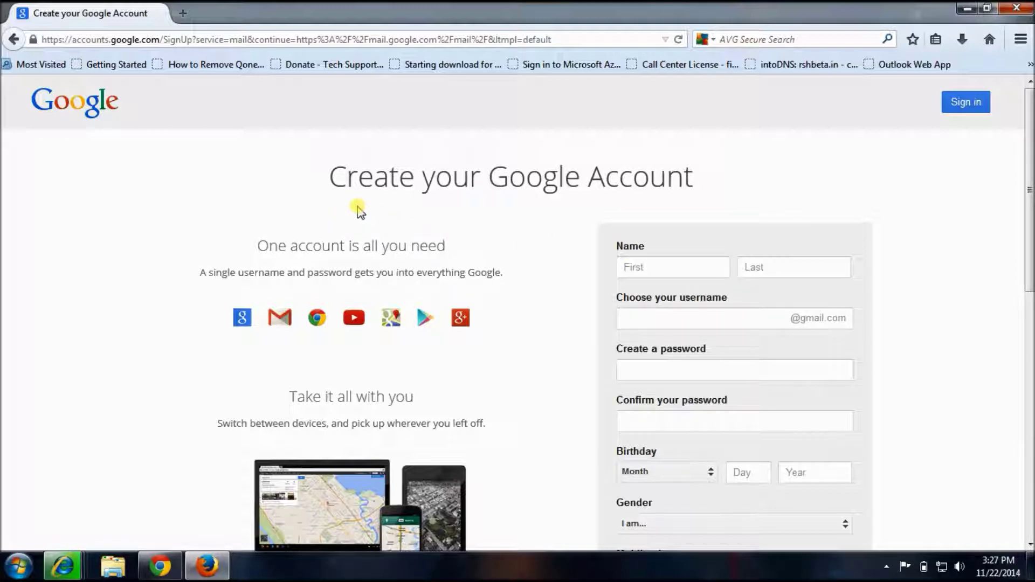
Enter the first and last name, a username, and the same password twice
scroll(842, 292, "down", 3)
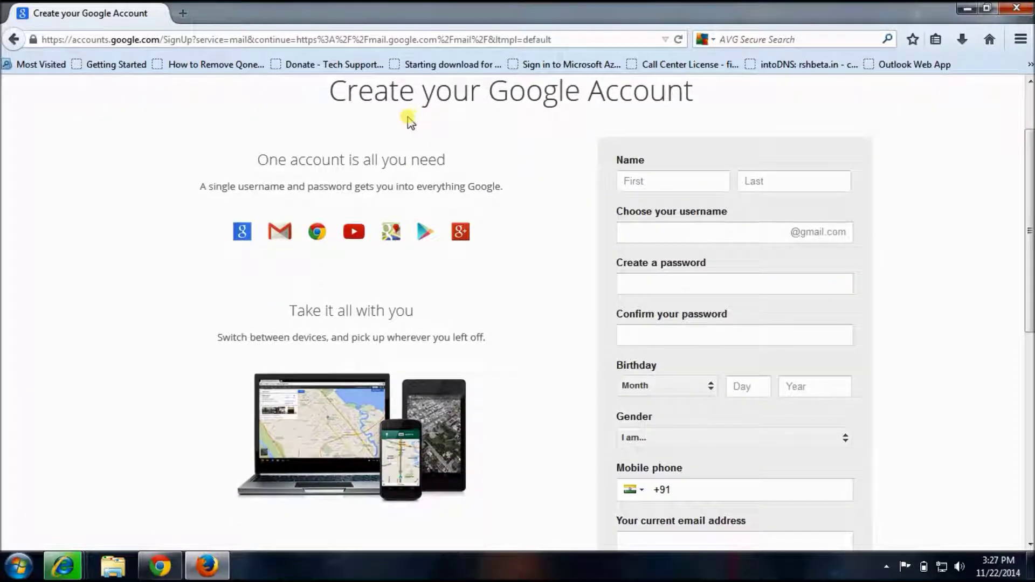
left_click(643, 182)
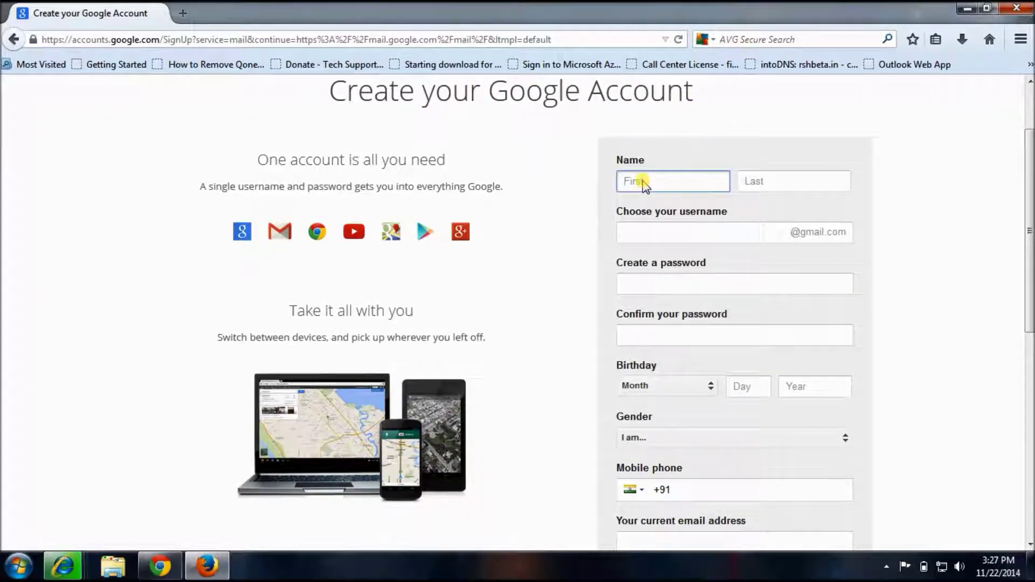
type("Krazy")
key("Tab")
type("Sage")
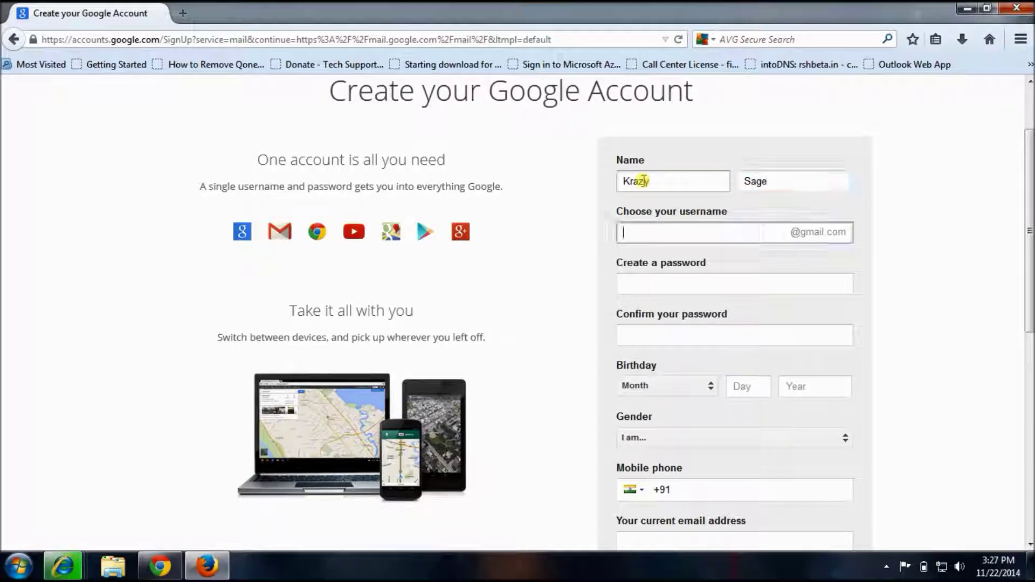
key("Tab")
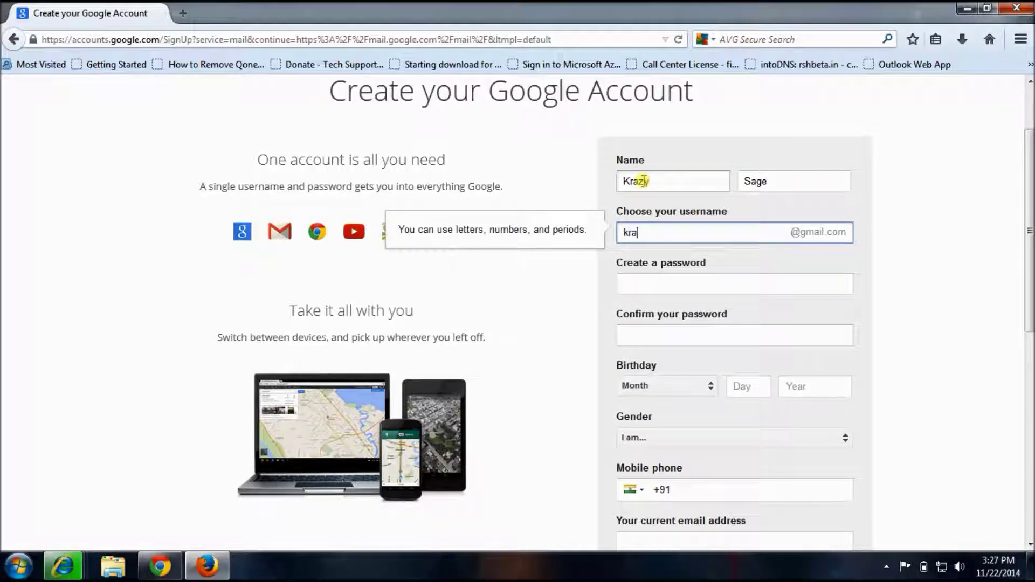
key("Tab")
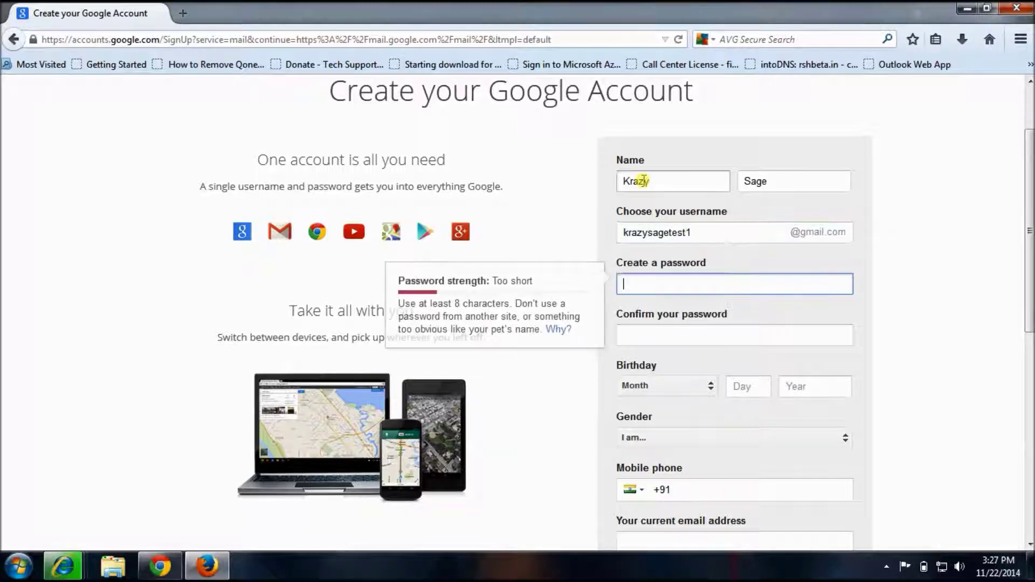
type("•••••••")
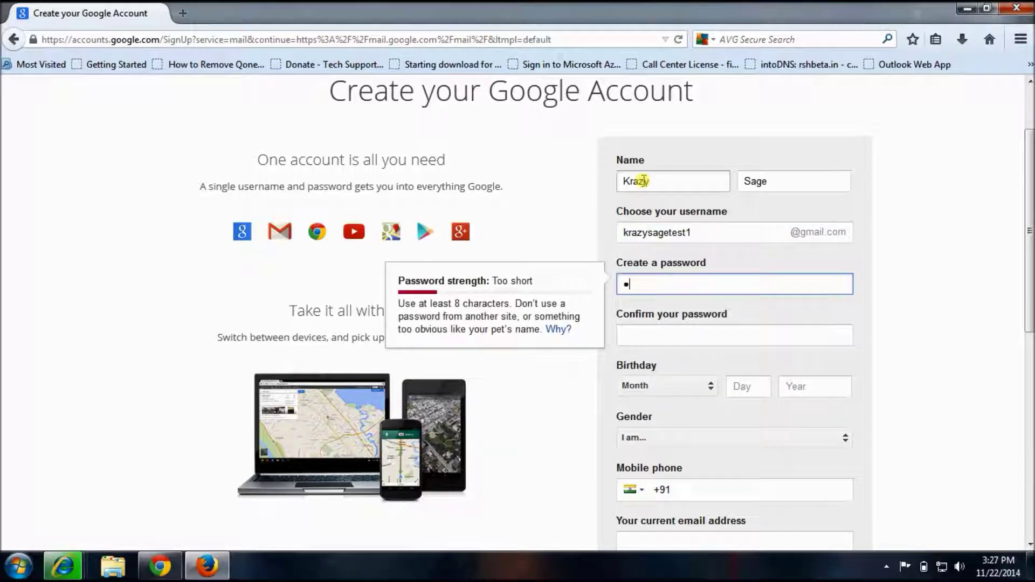
type("••••")
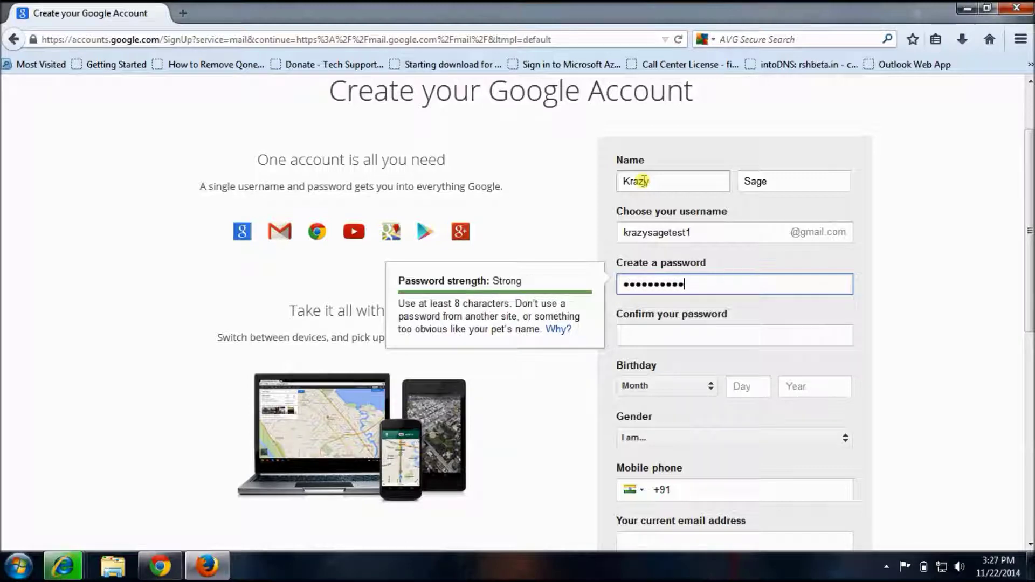
key("Tab")
type("••")
type("•")
type("••••")
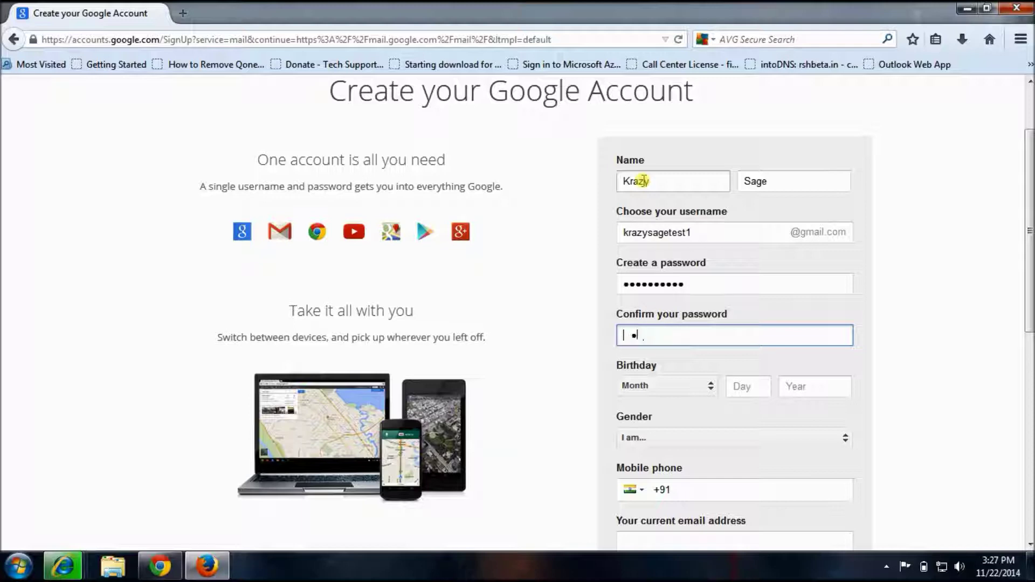
type("••••••••")
Set the birthday to January 01, 1980 and the gender to Male
left_click(711, 385)
left_click(692, 329)
left_click(745, 386)
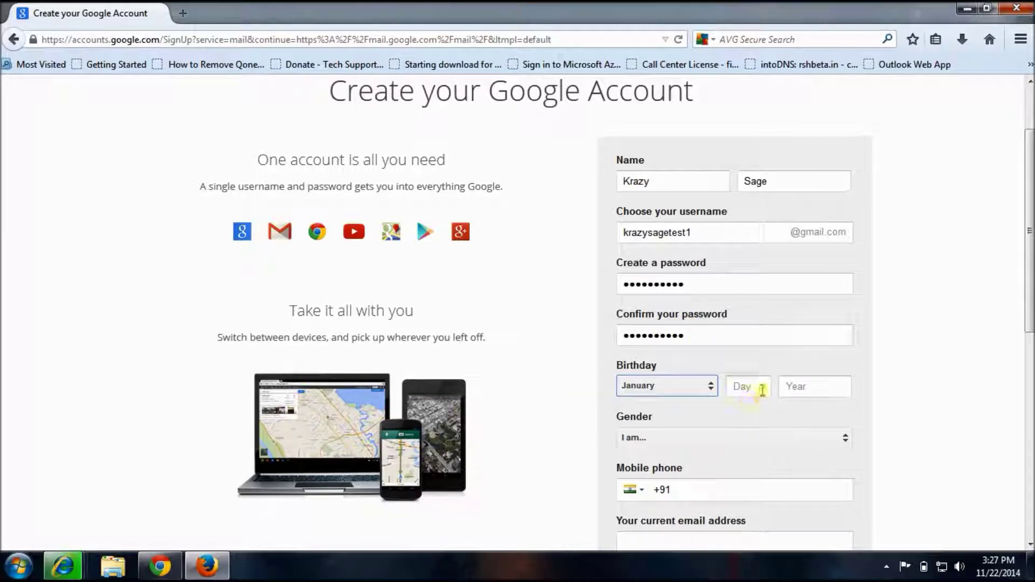
type("01")
key("Tab")
type("1980")
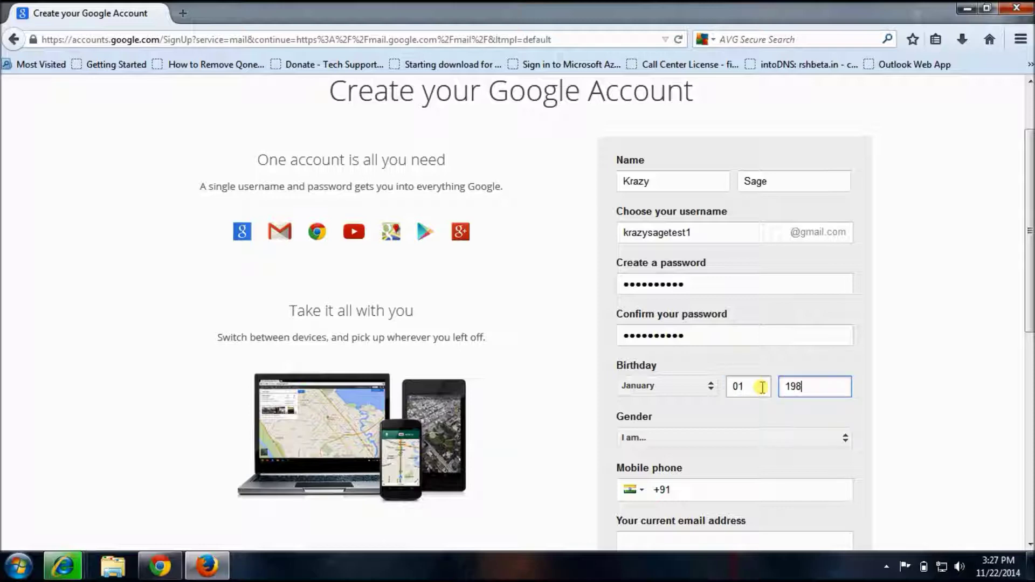
key("Tab")
key("m")
scroll(765, 388, "down", 3)
Enter the current email address, answer a reloaded captcha with 229, and accept the terms
left_click(710, 324)
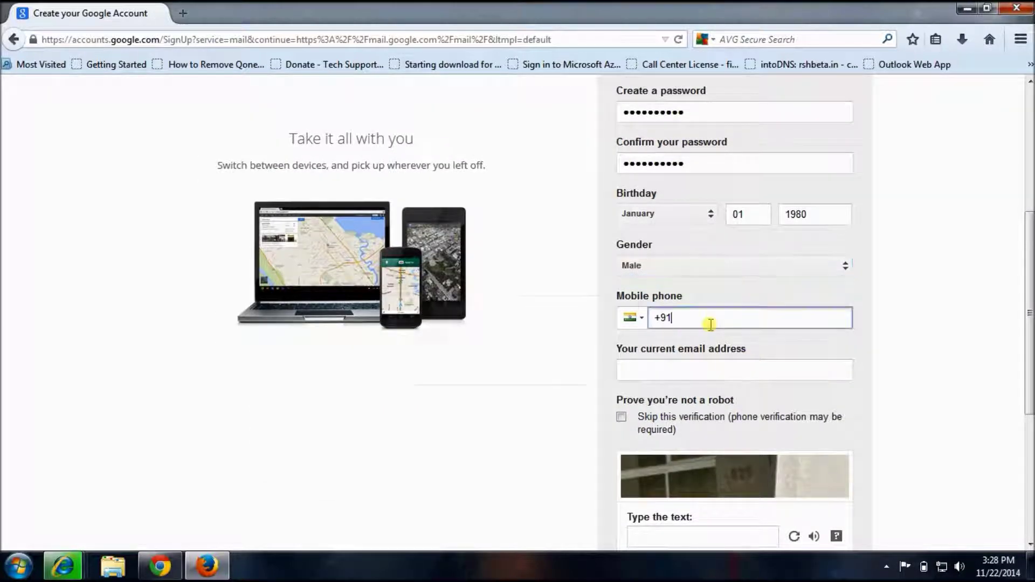
left_click(691, 368)
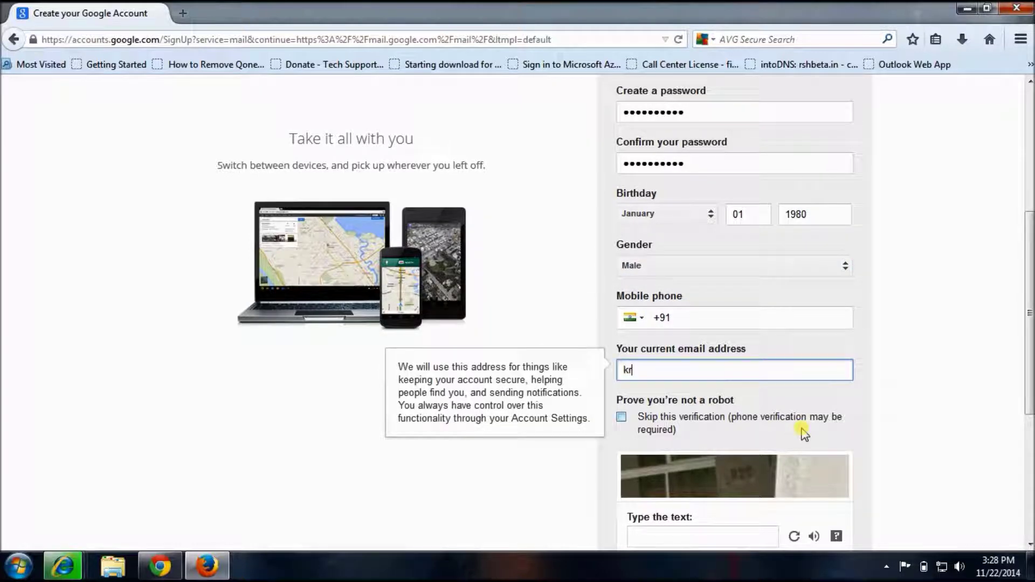
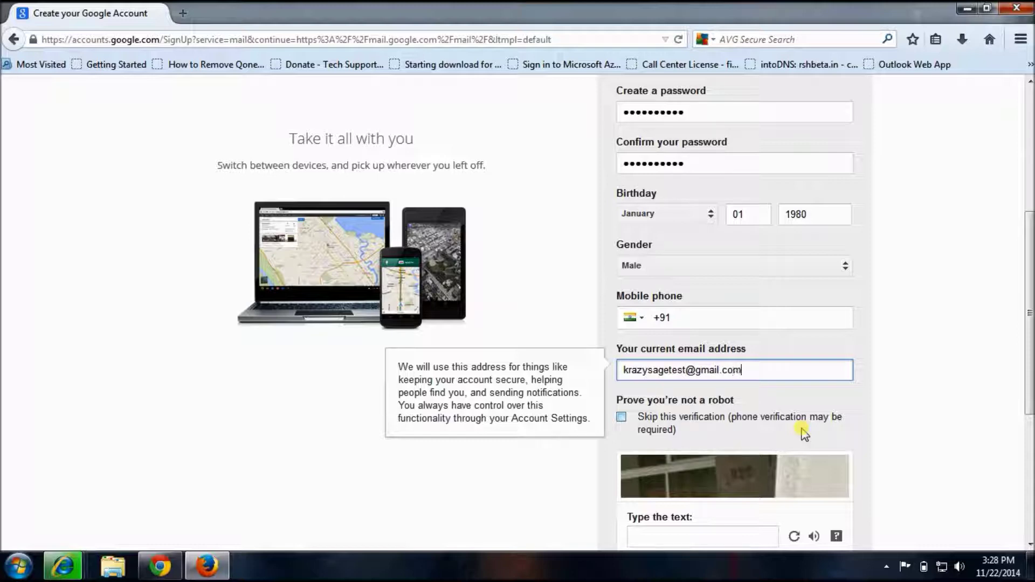
scroll(787, 388, "down", 3)
scroll(787, 389, "down", 5)
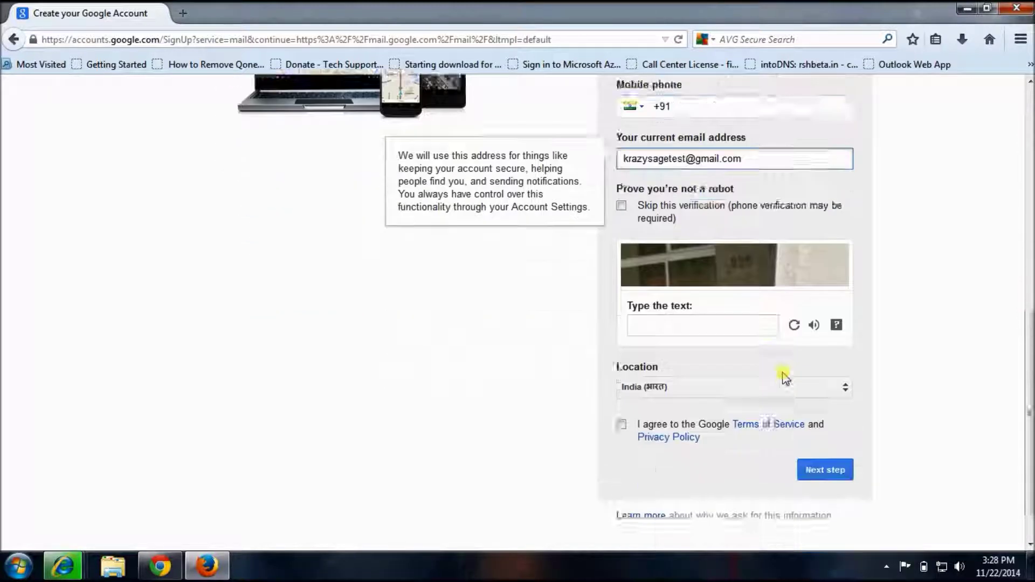
left_click(678, 283)
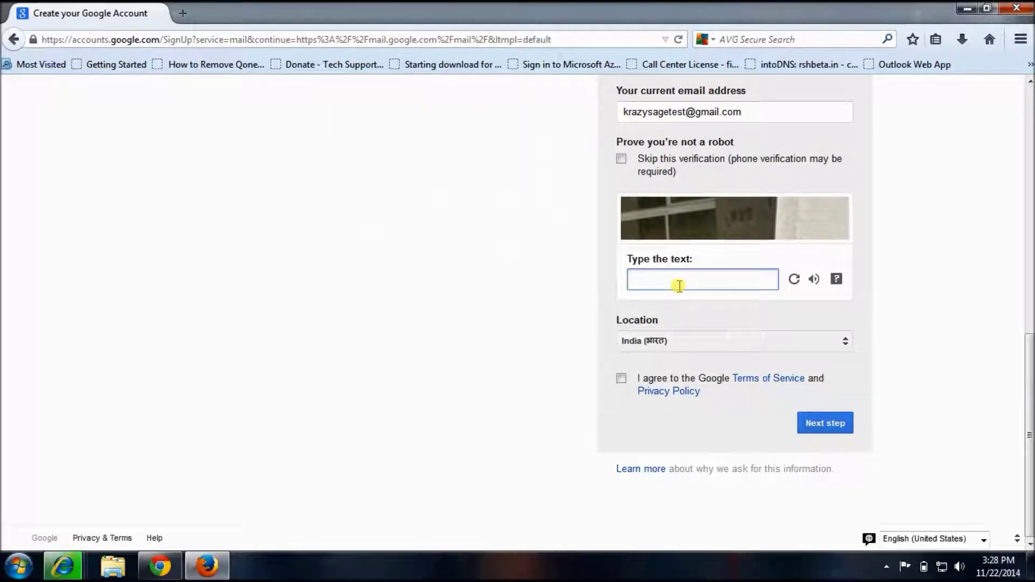
left_click(796, 282)
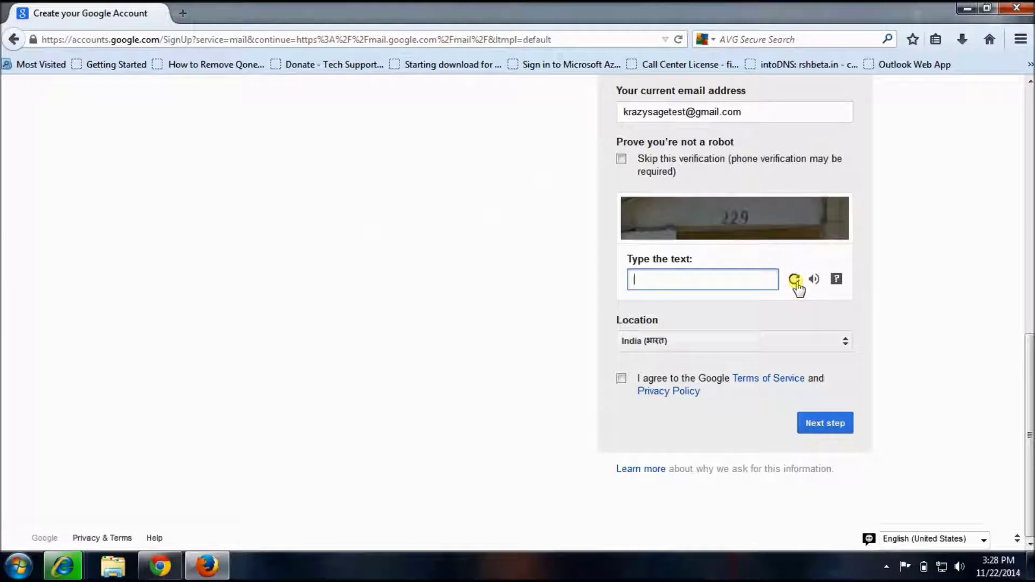
type("229")
left_click(621, 378)
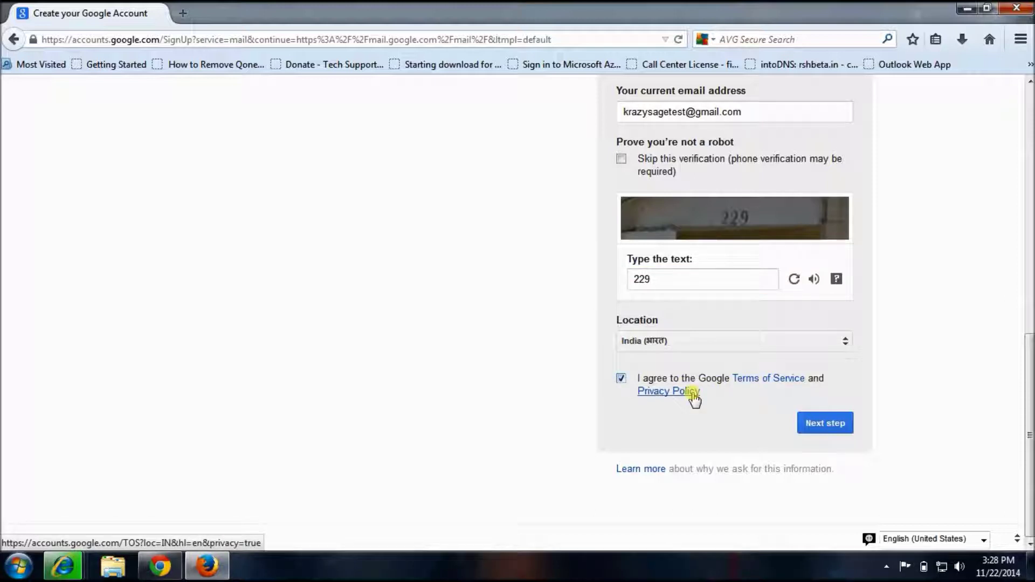
Open the Terms of Service and Privacy Policy in new tabs, review them, then submit the form
right_click(765, 380)
left_click(792, 386)
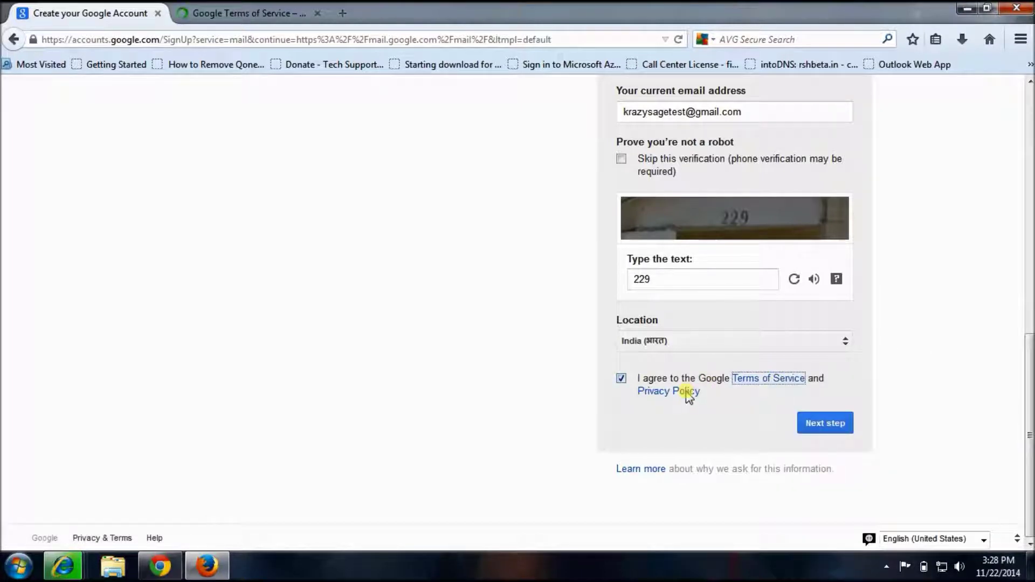
right_click(688, 393)
left_click(709, 405)
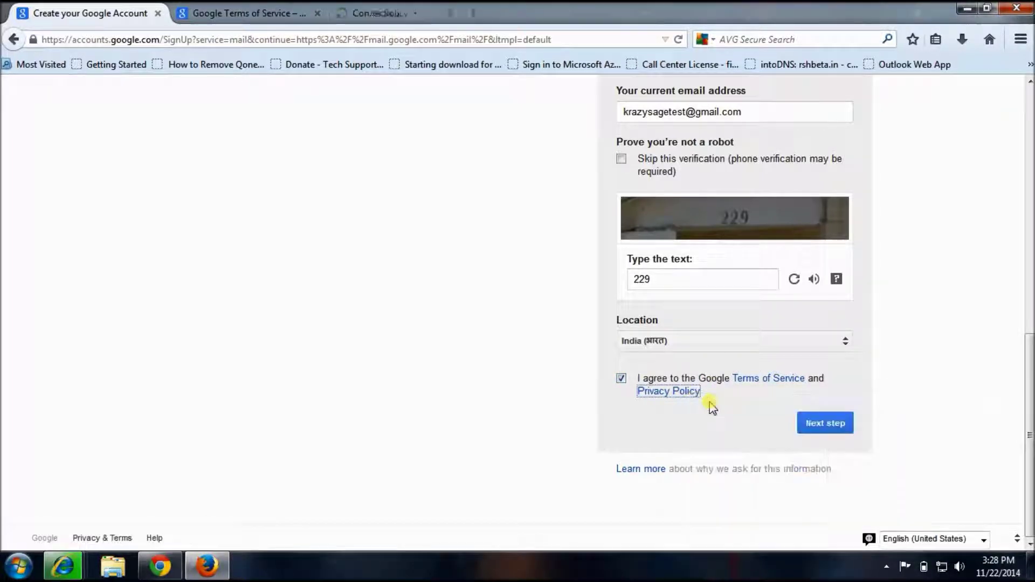
left_click(243, 13)
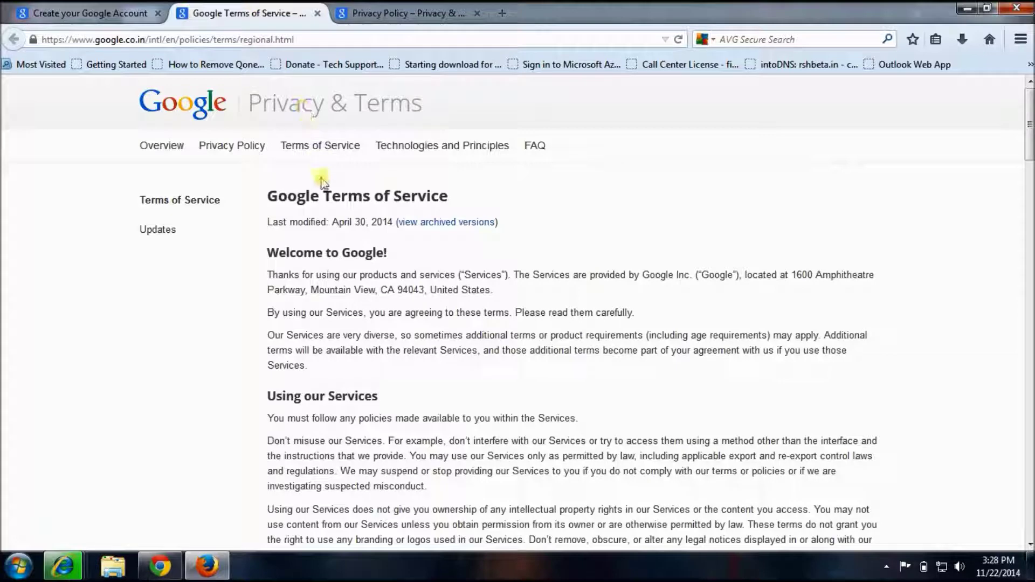
left_click(373, 19)
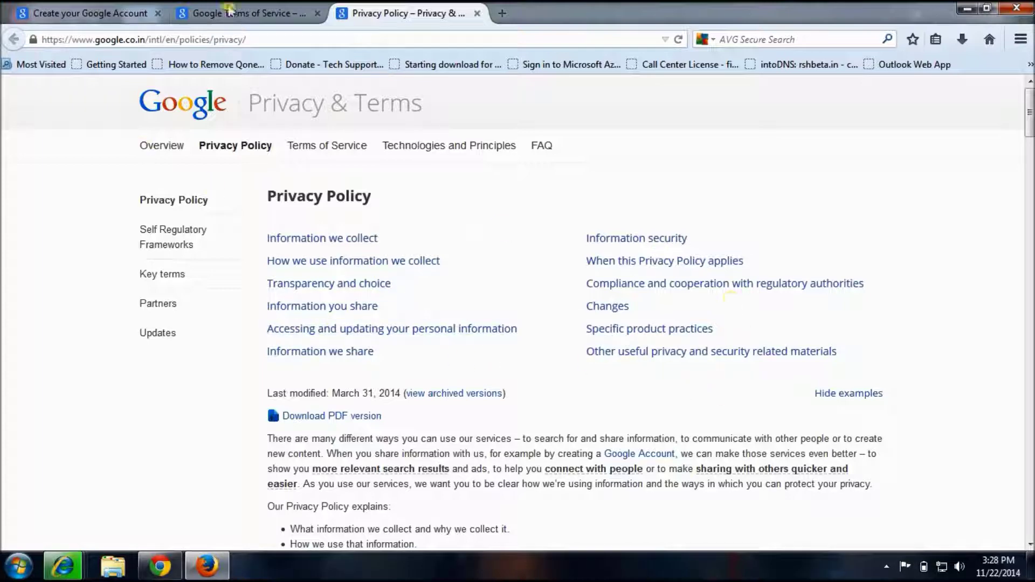
left_click(258, 16)
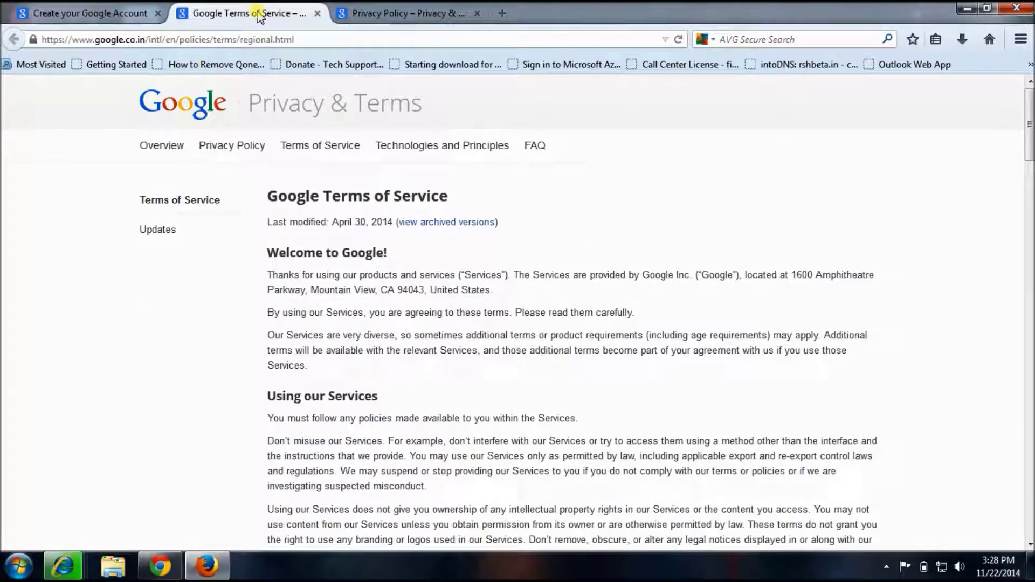
left_click(134, 14)
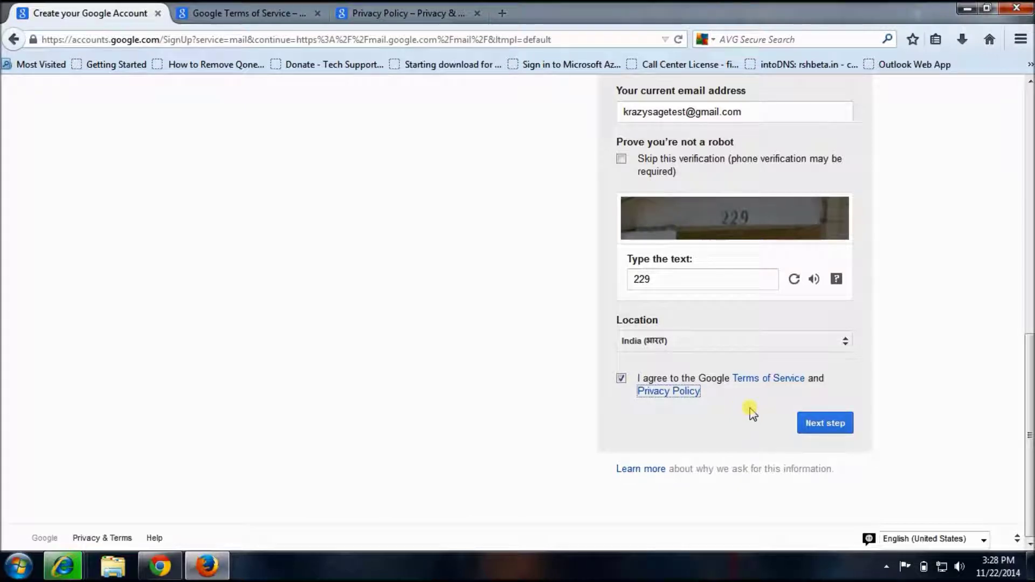
left_click(811, 421)
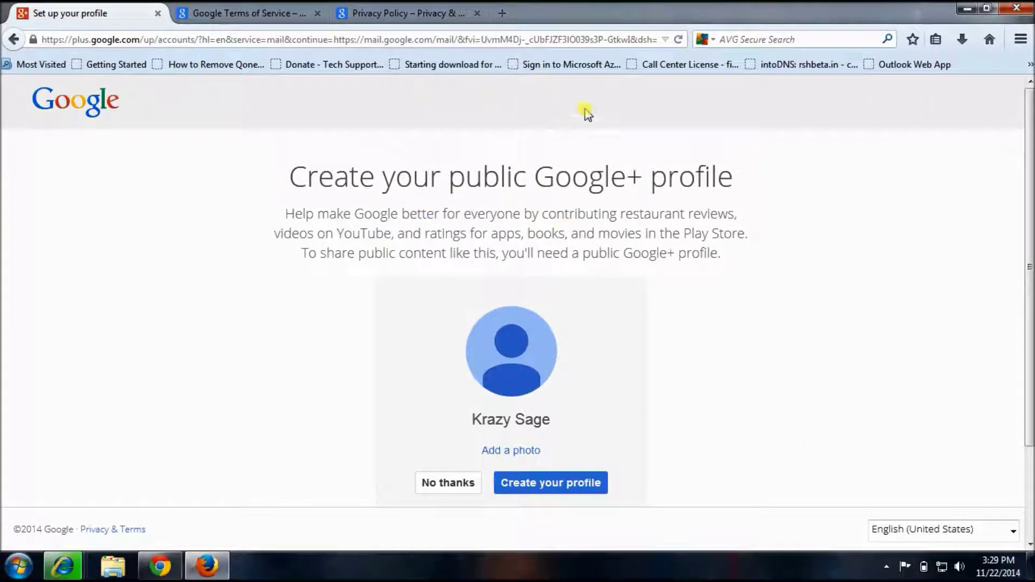
Decline the public Google+ profile with No thanks
left_click_drag(449, 180, 735, 173)
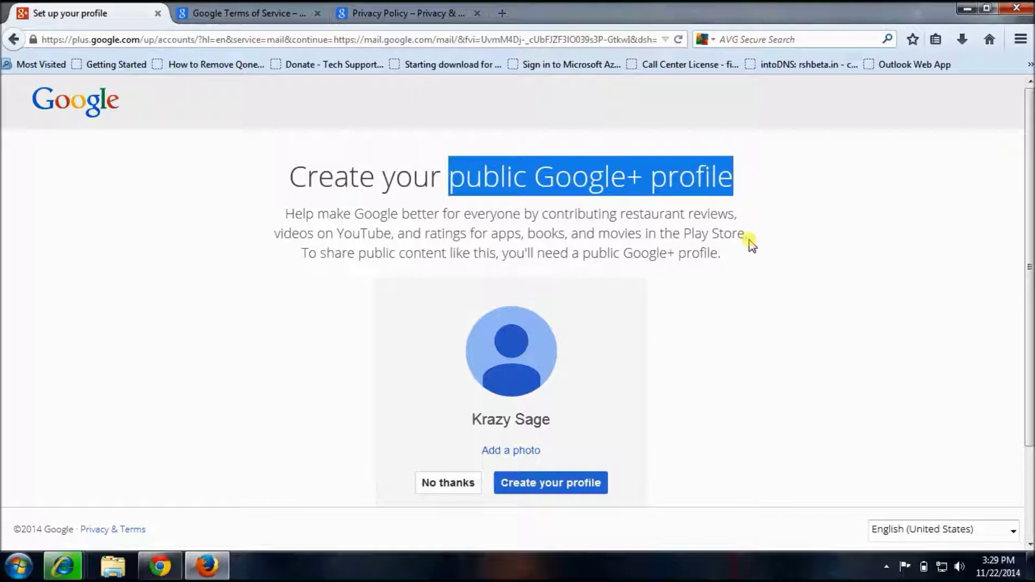
left_click(430, 488)
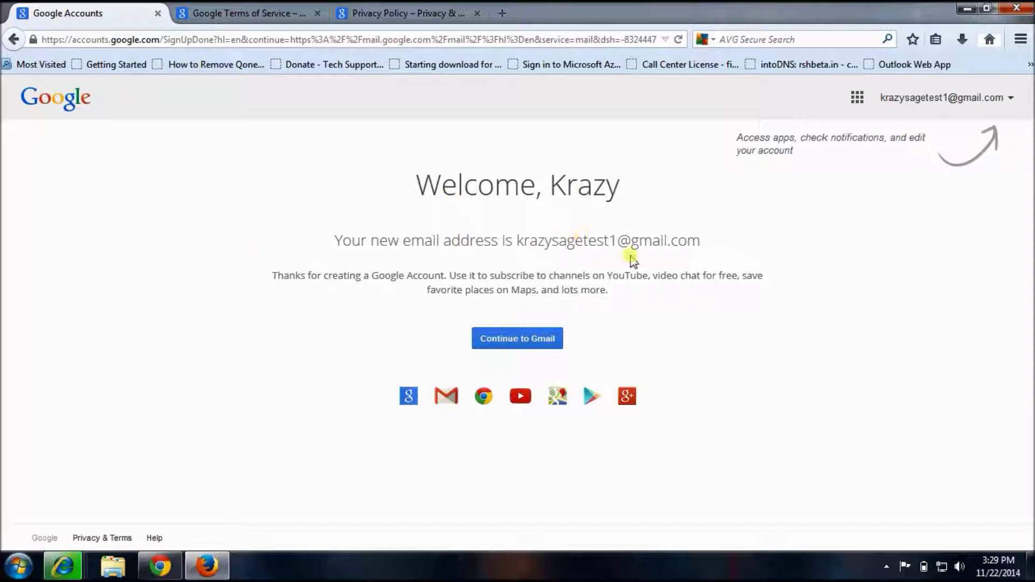
Continue to Gmail, step through all welcome tour slides, and enter the inbox
left_click(518, 352)
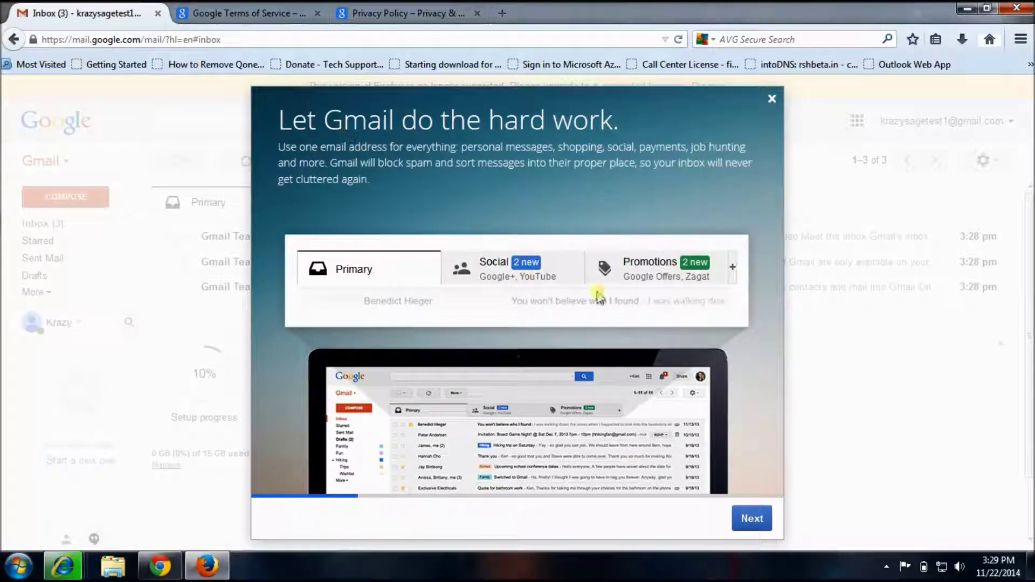
left_click(755, 526)
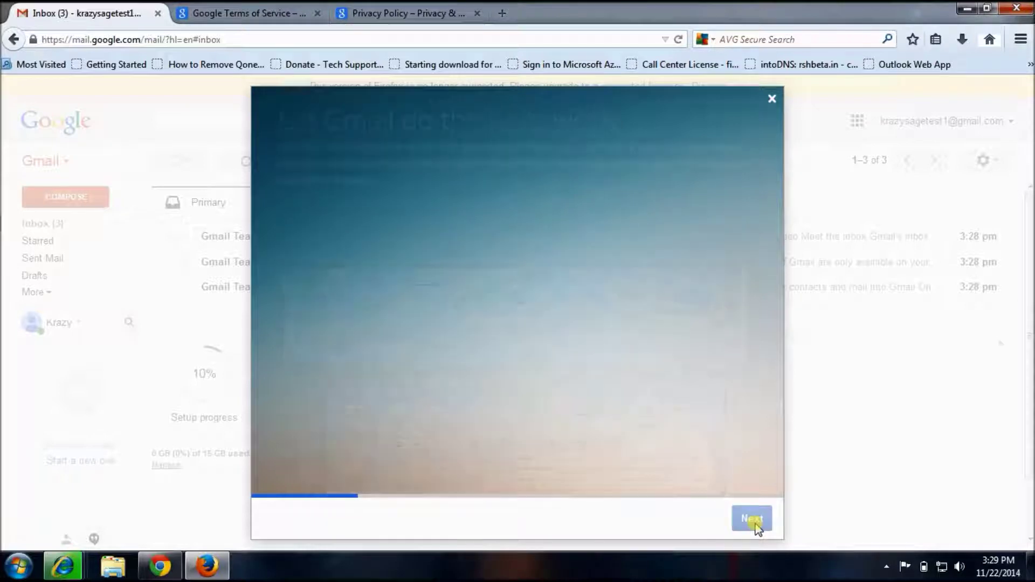
left_click(755, 526)
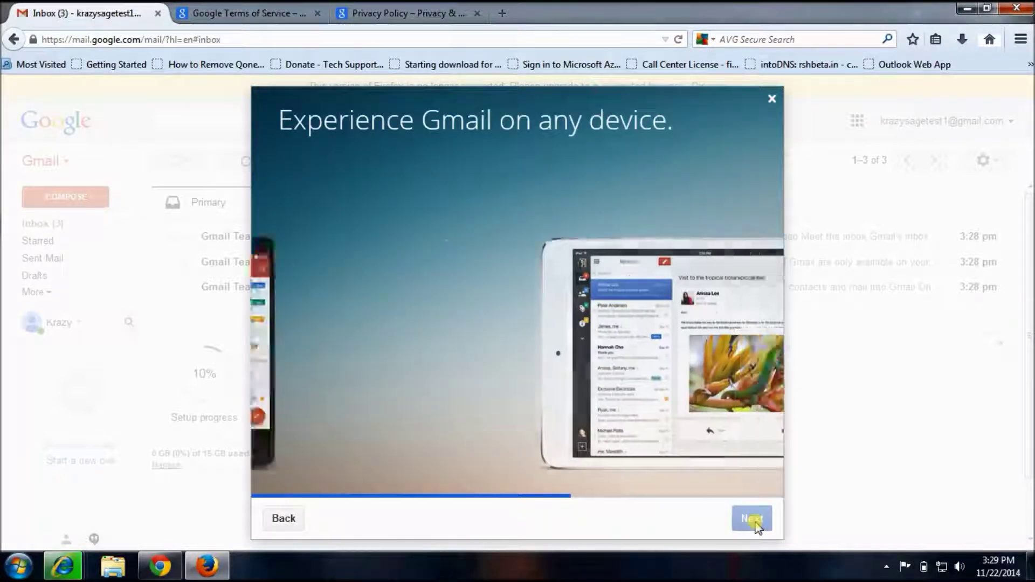
left_click(755, 523)
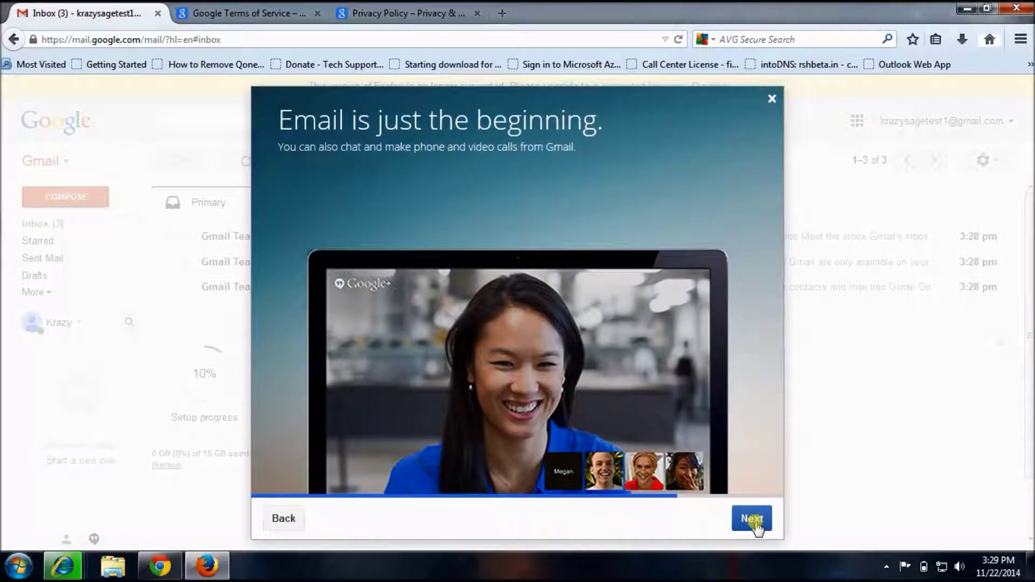
left_click(755, 522)
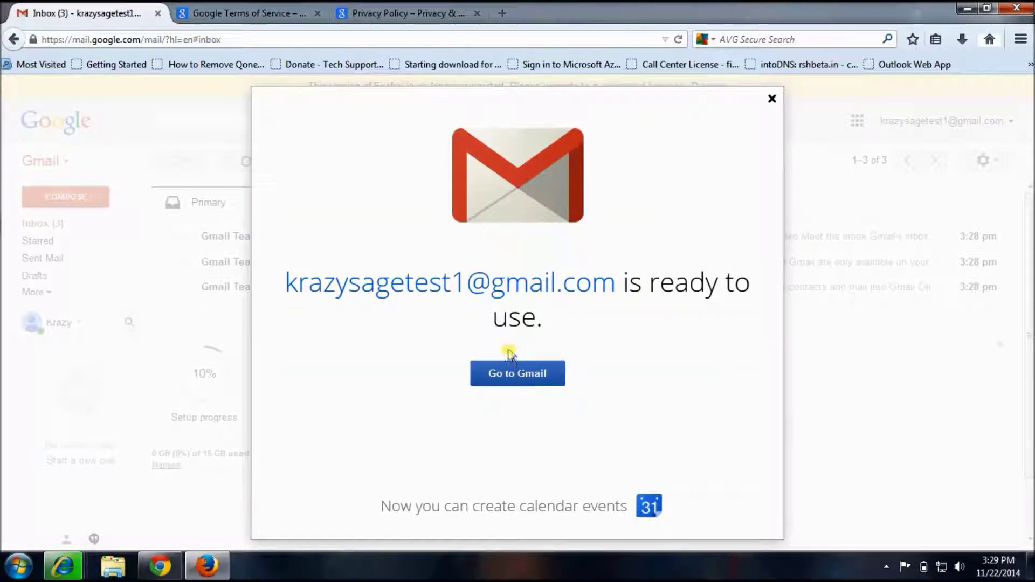
left_click(507, 372)
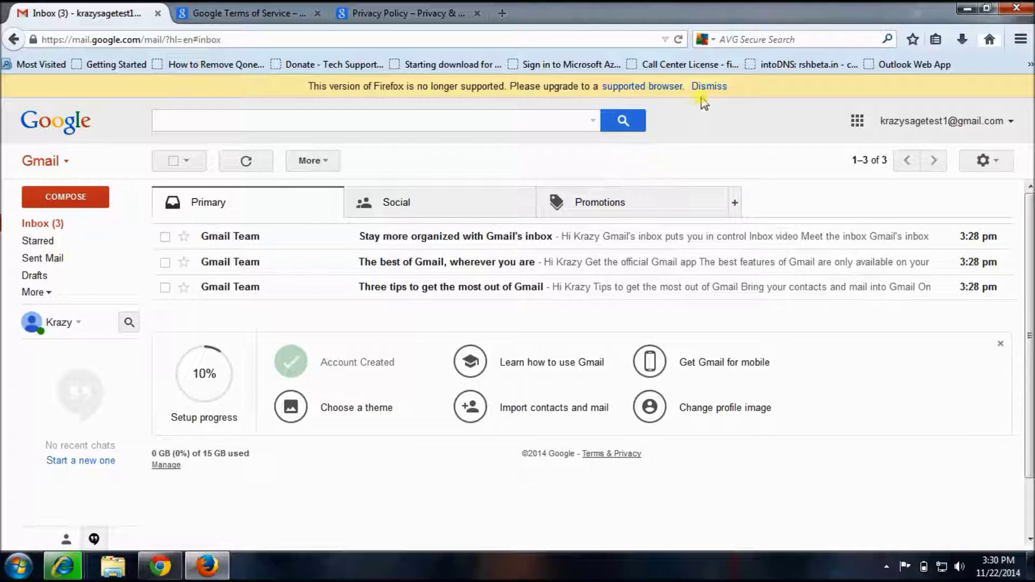
Dismiss the unsupported-browser banner, check the advanced search options, and open the account menu
left_click(710, 87)
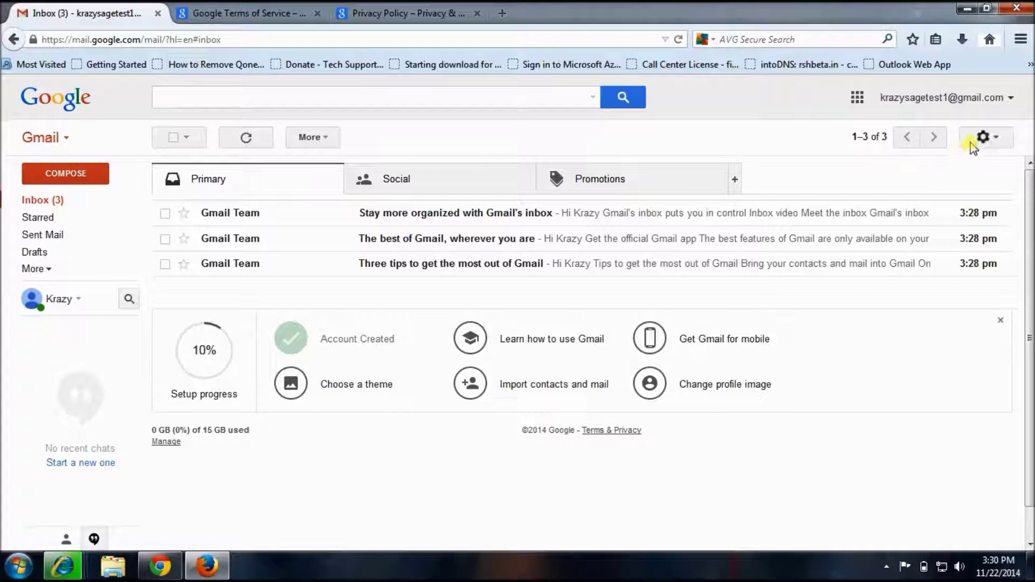
left_click(186, 99)
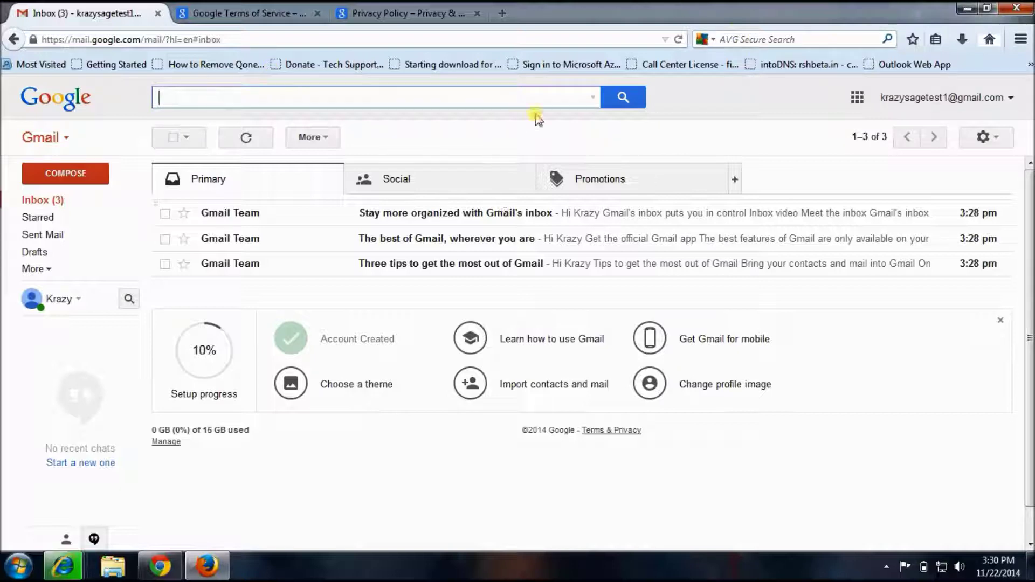
left_click(592, 99)
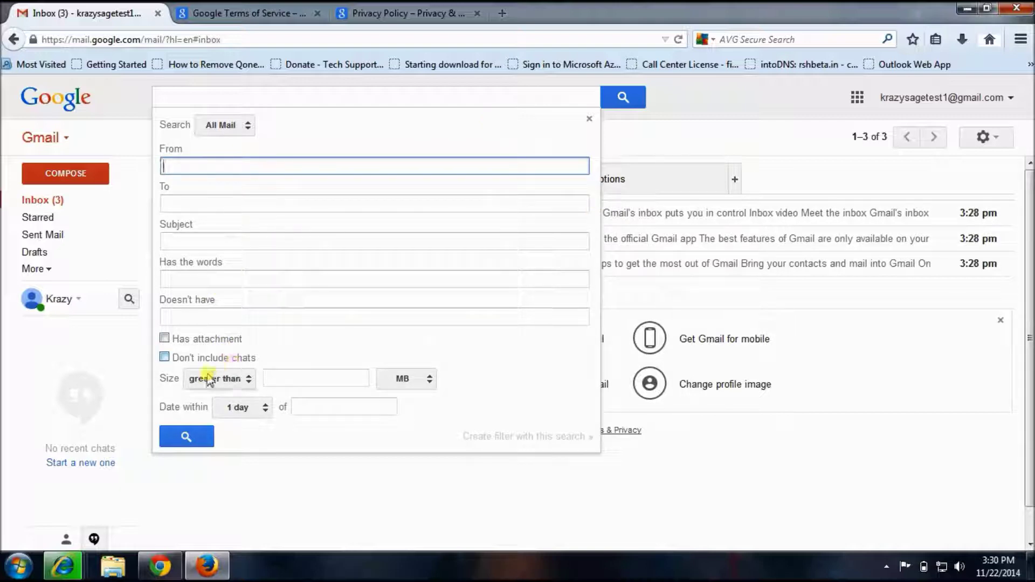
left_click(677, 110)
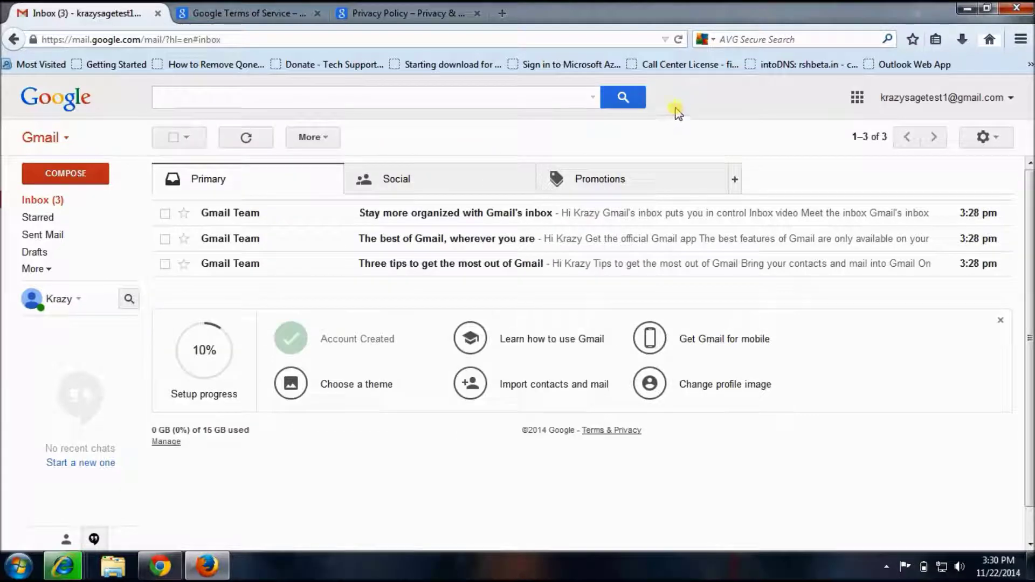
left_click(1013, 98)
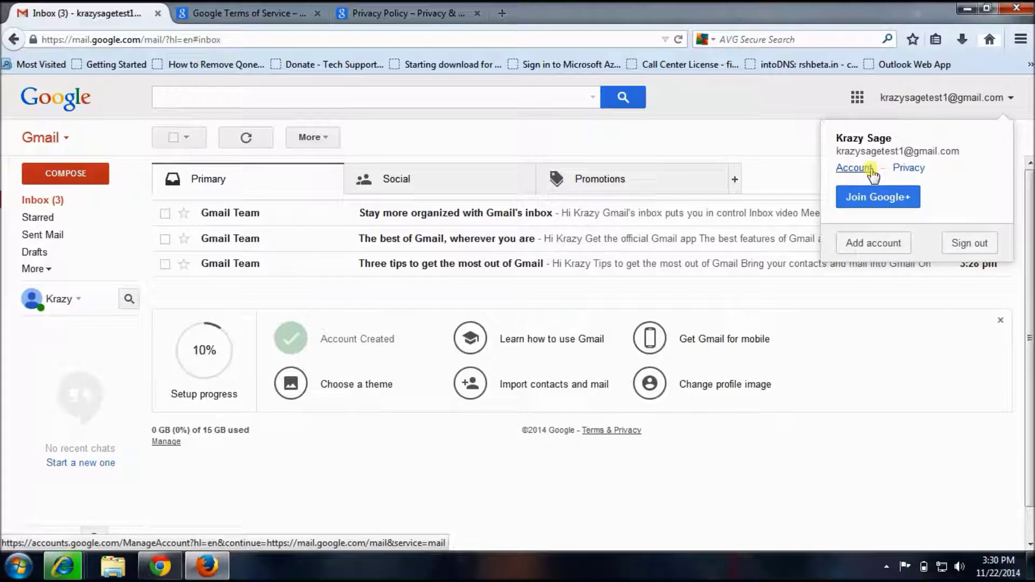
Start 2-Step Verification in account security up to the phone number field, then return to Gmail
left_click(870, 169)
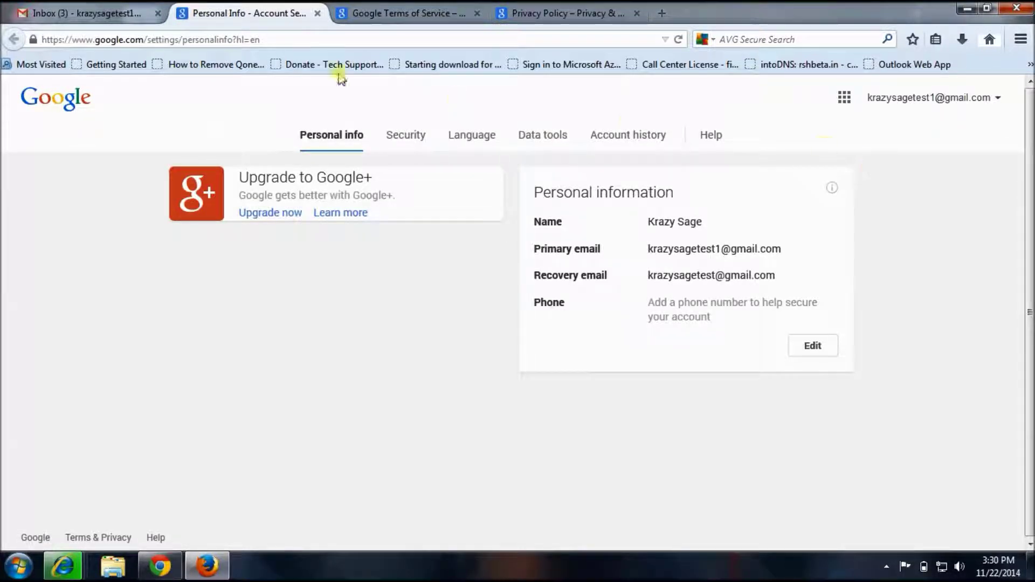
left_click(398, 145)
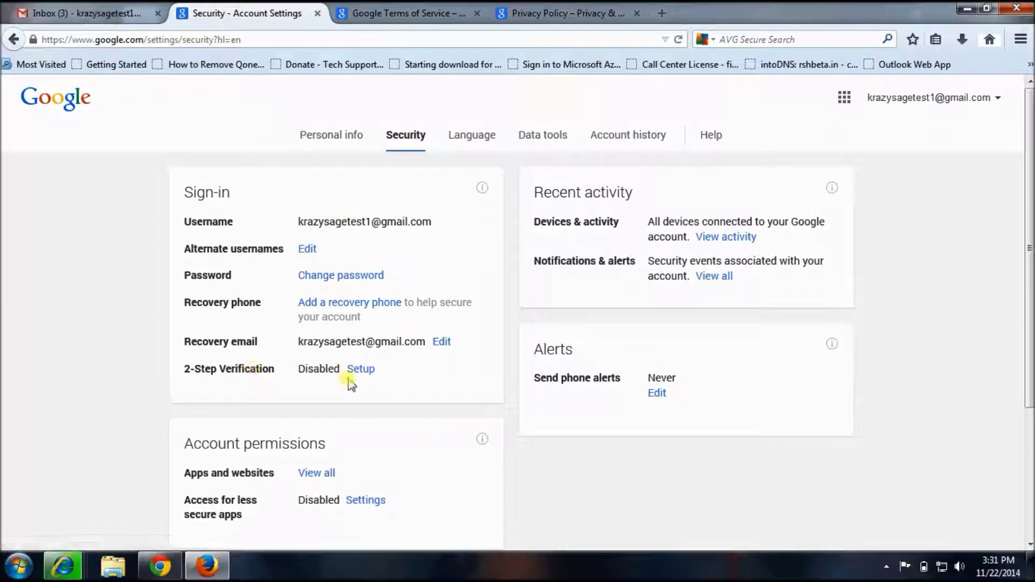
left_click(362, 370)
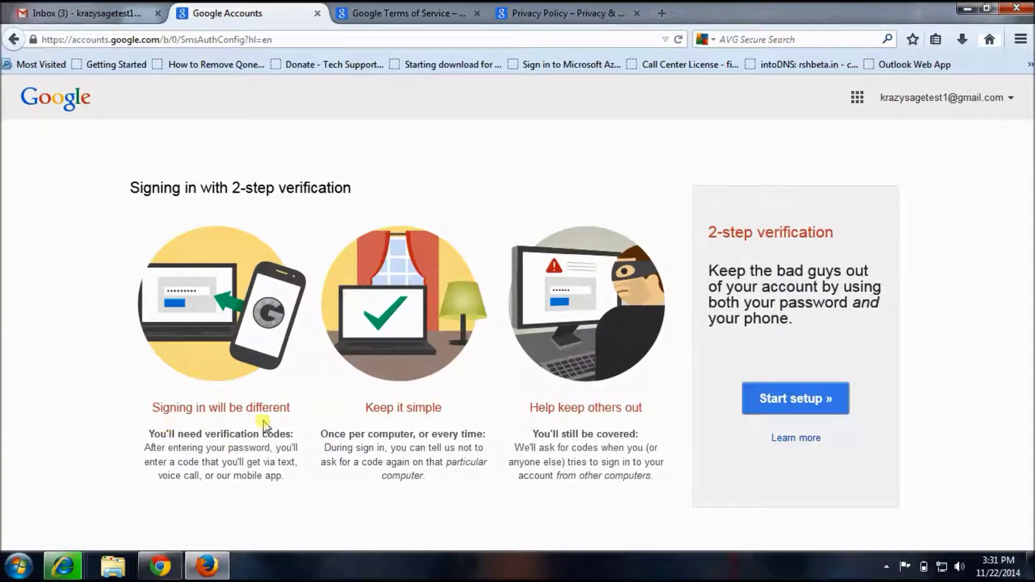
left_click(783, 406)
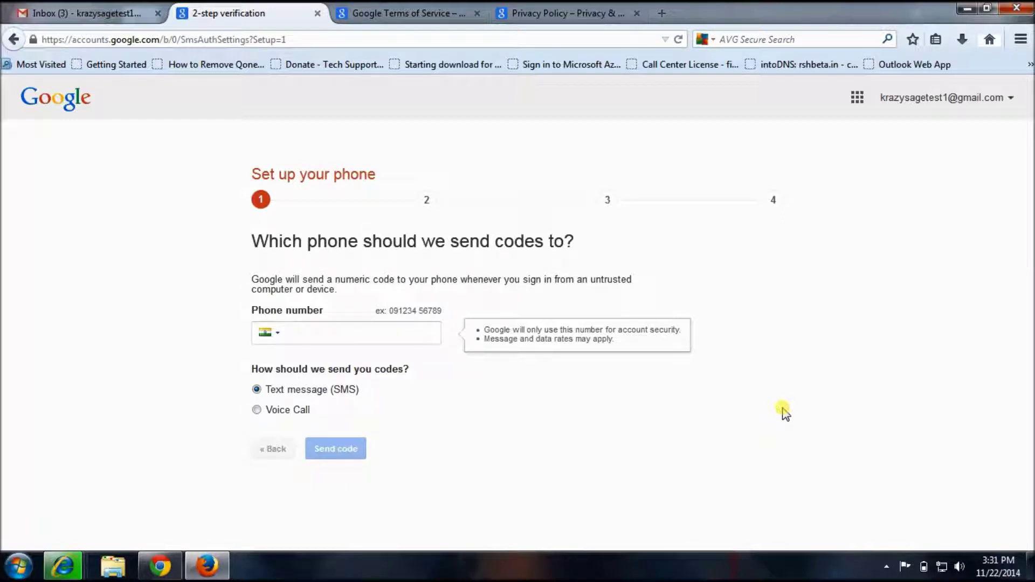
left_click(291, 330)
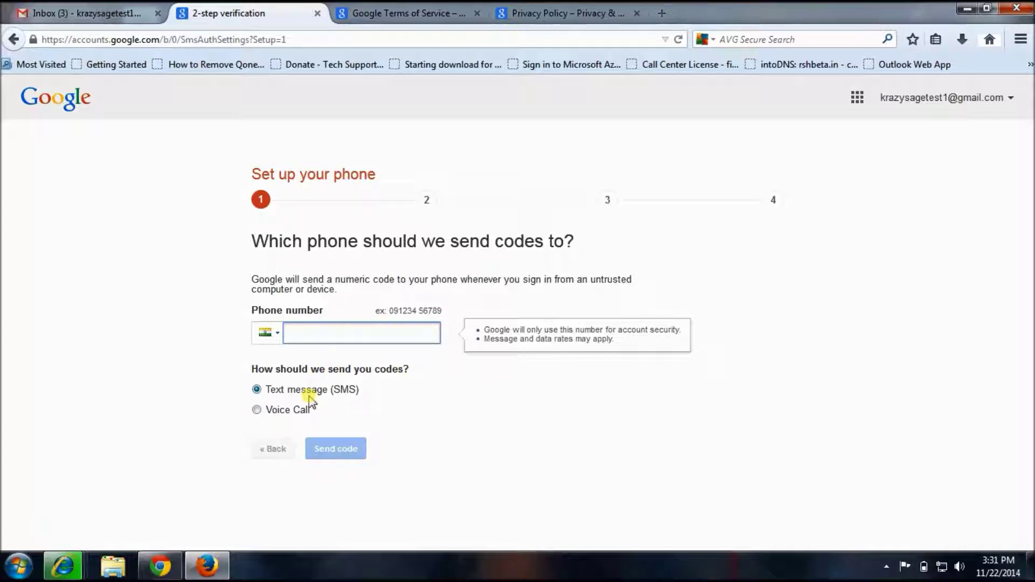
left_click(134, 8)
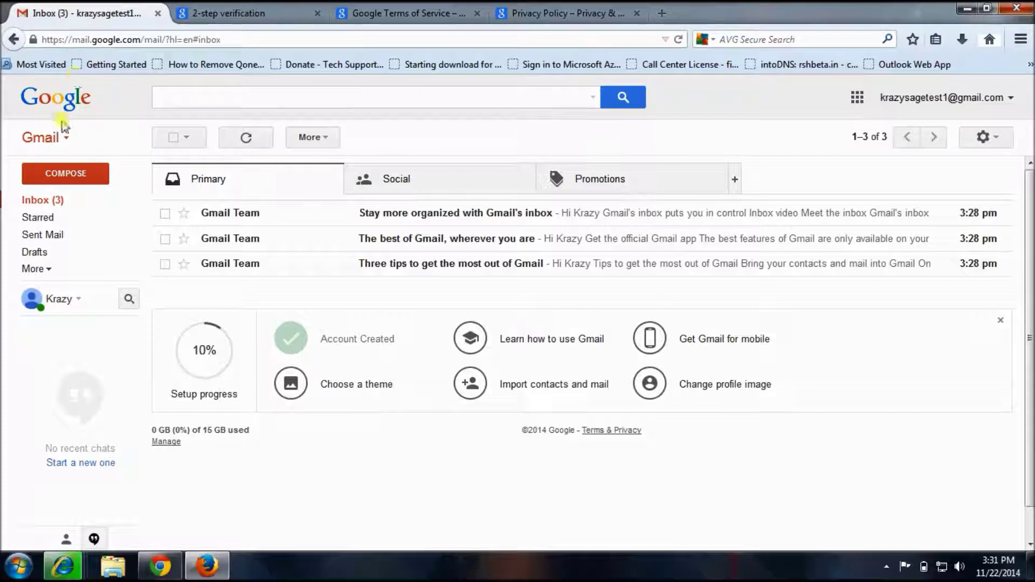
Load Gmail in the 2-step verification tab and dismiss the unsupported-browser warning
left_click(229, 20)
left_click(393, 38)
type("gmail.com")
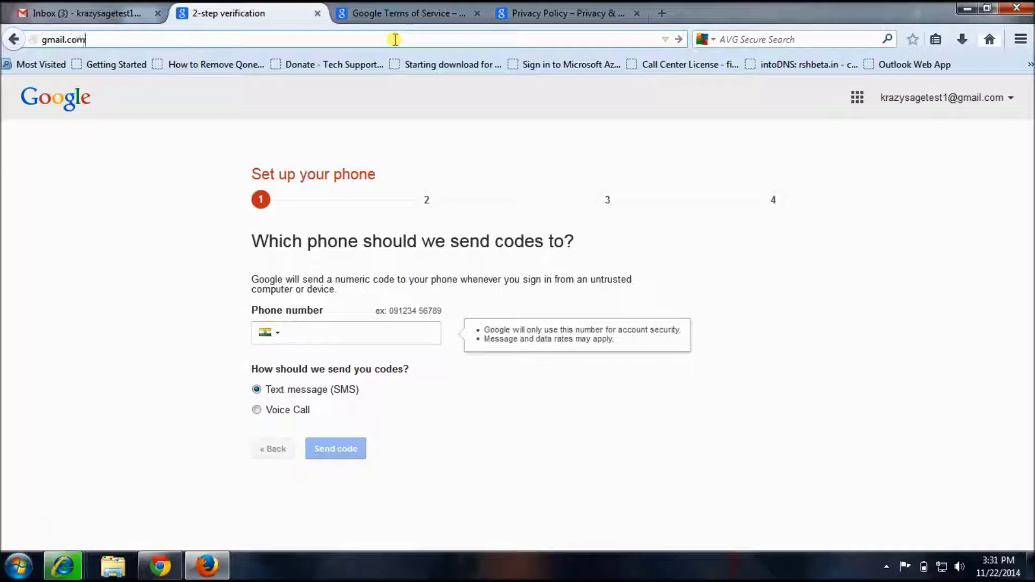
key("Return")
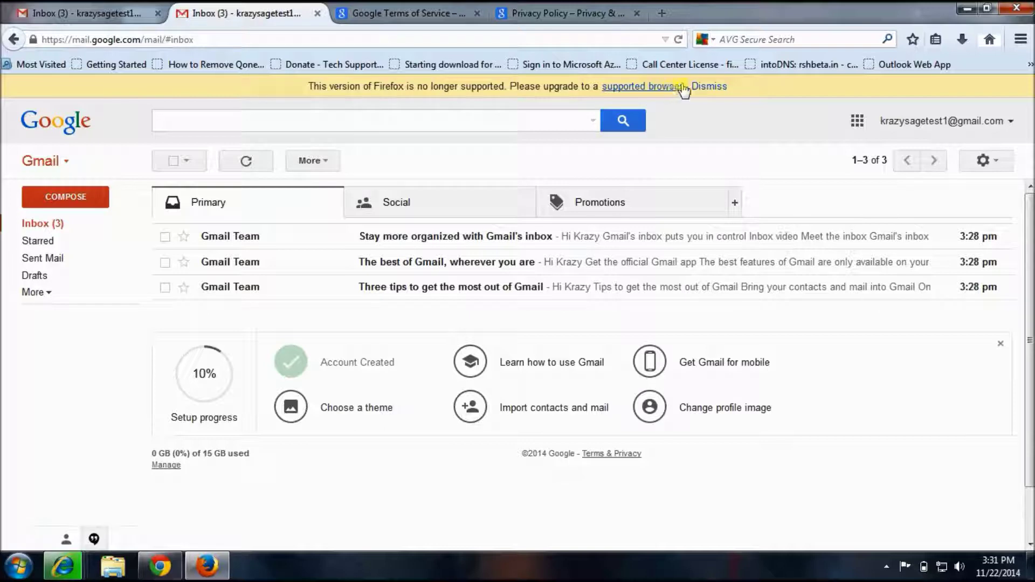
left_click(709, 86)
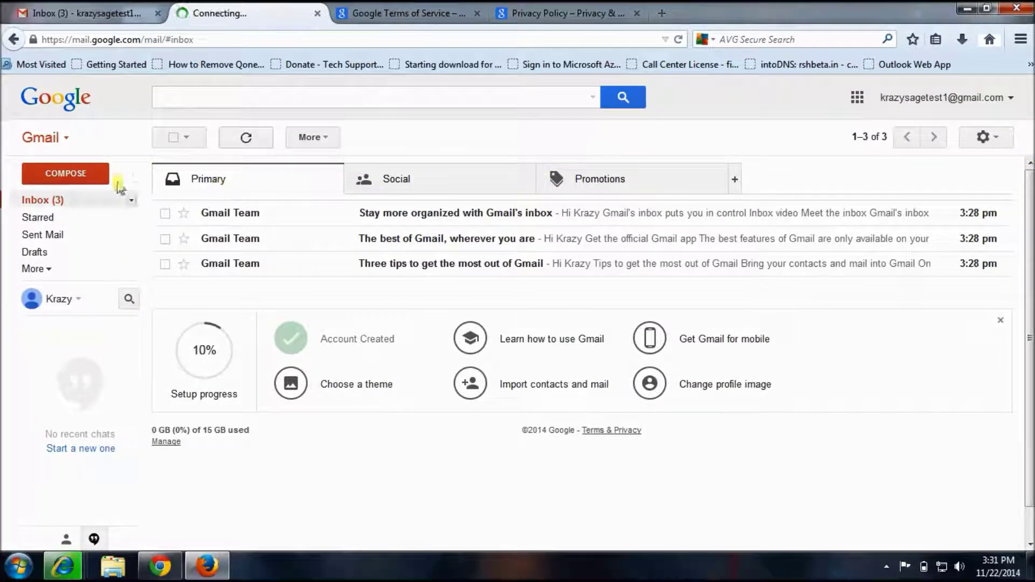
Open and close the account menu, then close the Gmail setup progress panel
left_click(1011, 98)
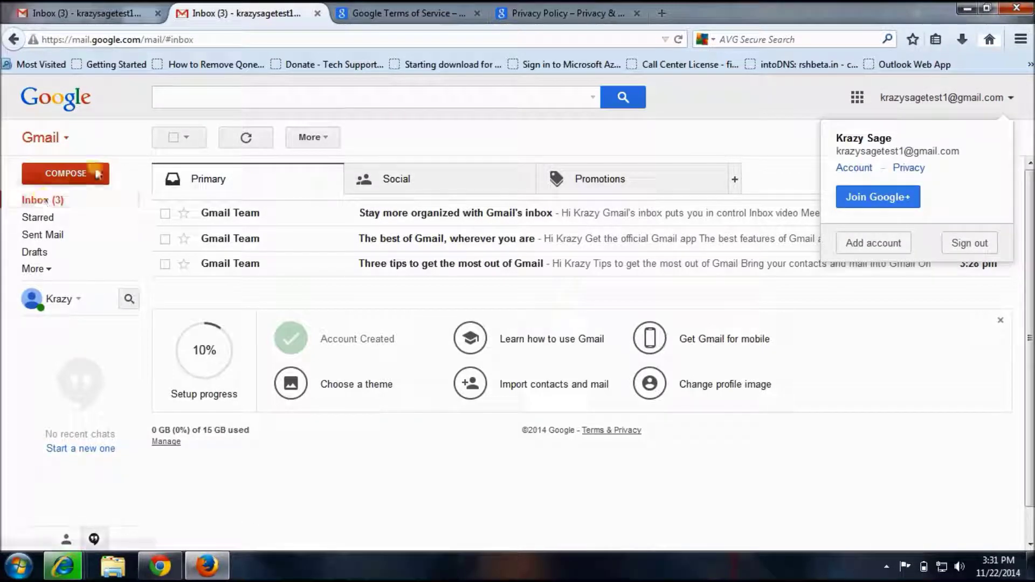
left_click(44, 201)
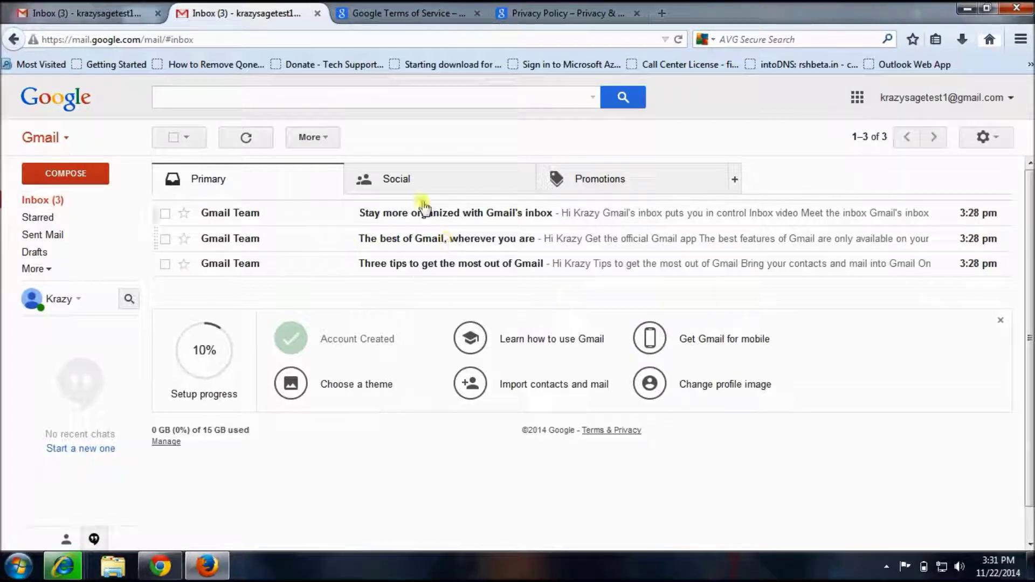
left_click(999, 317)
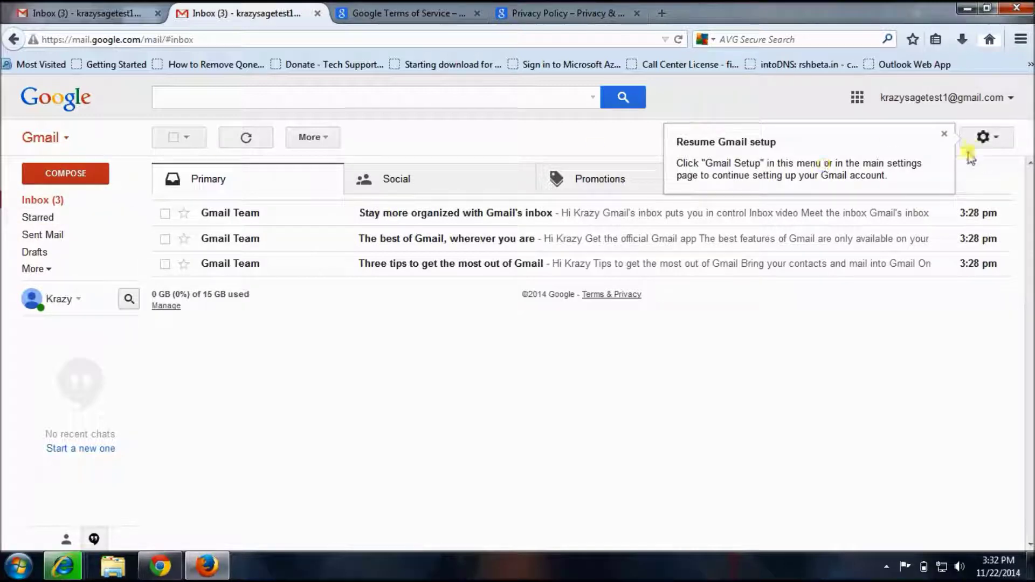
Choose the Graffiti theme from the gear menu and save Bangalore, India as its location
left_click(996, 135)
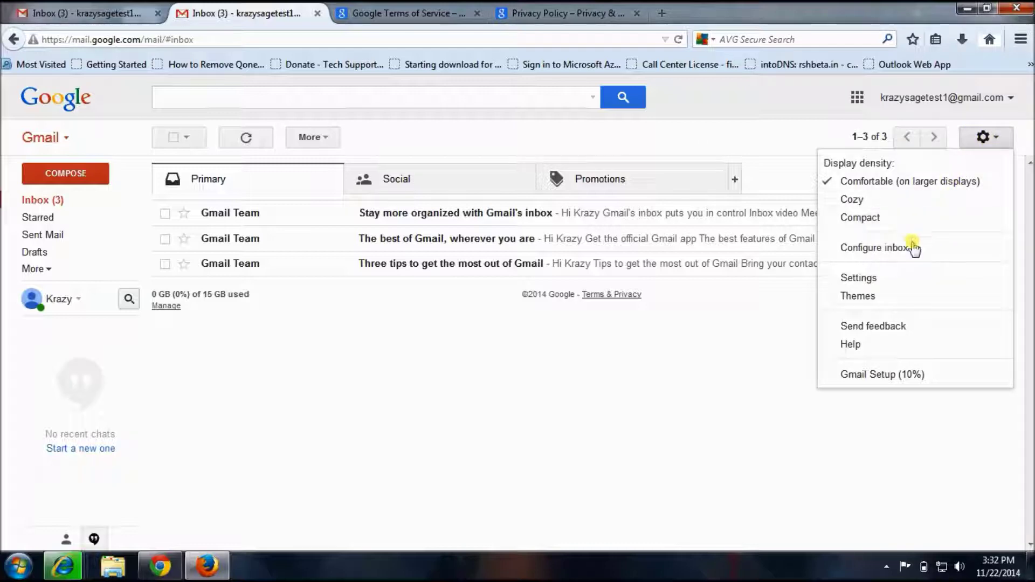
left_click(859, 296)
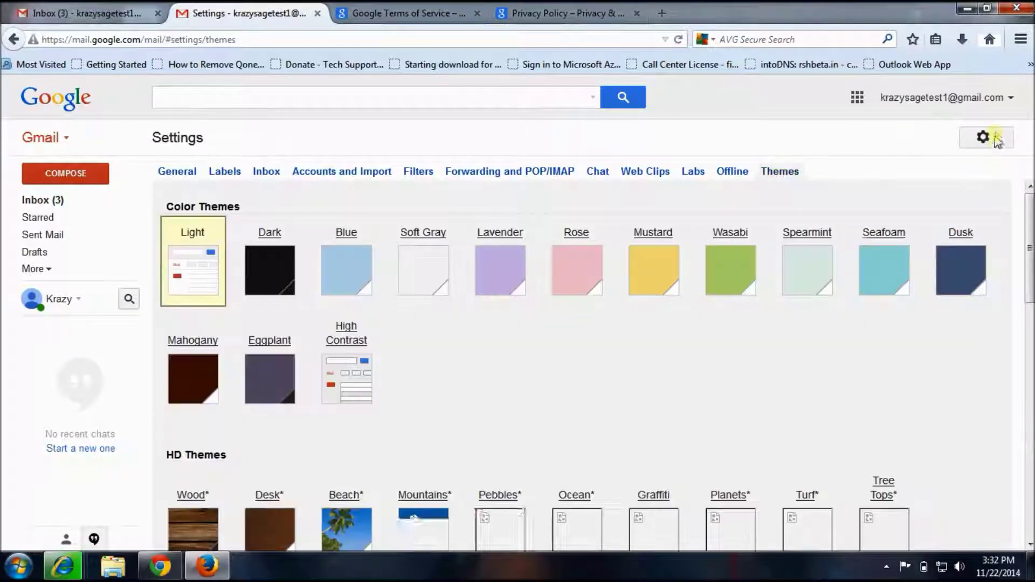
left_click(991, 136)
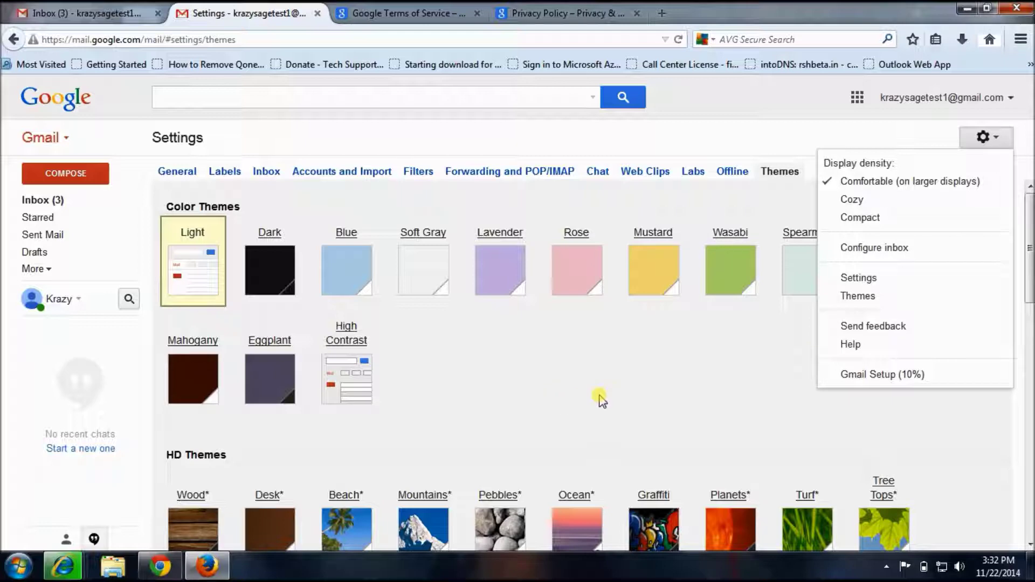
left_click(645, 386)
scroll(552, 441, "down", 3)
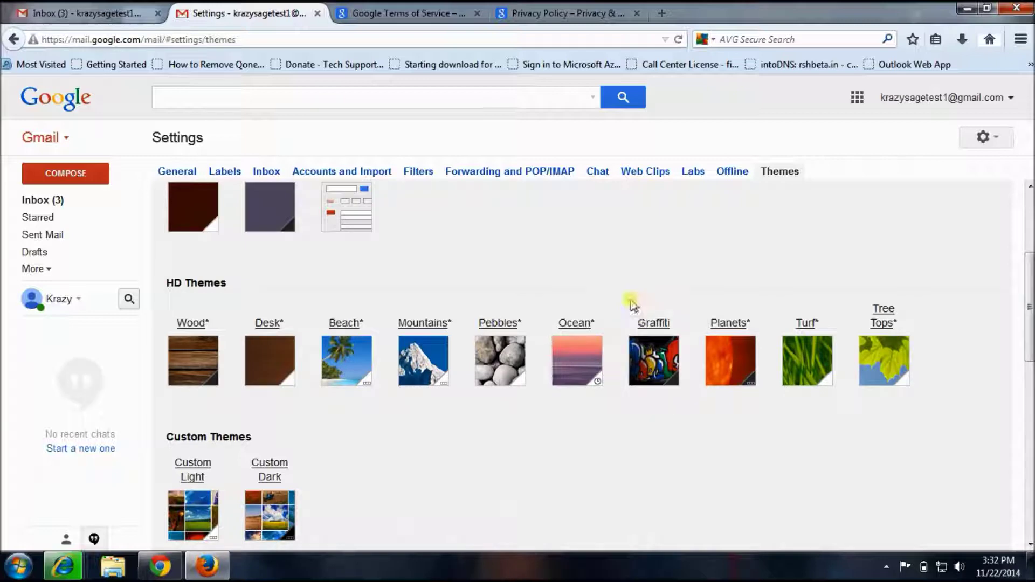
left_click(650, 346)
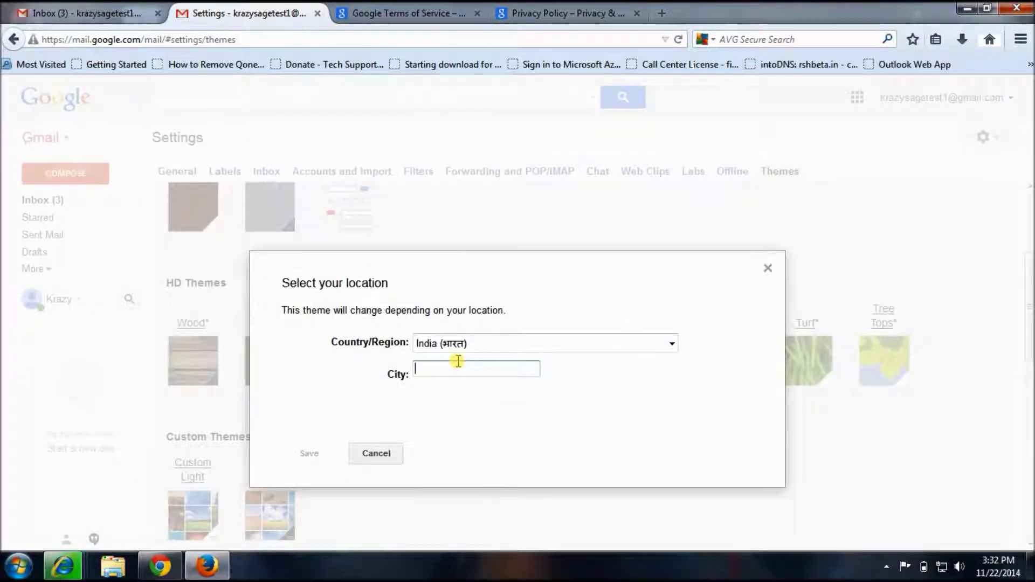
type("Be")
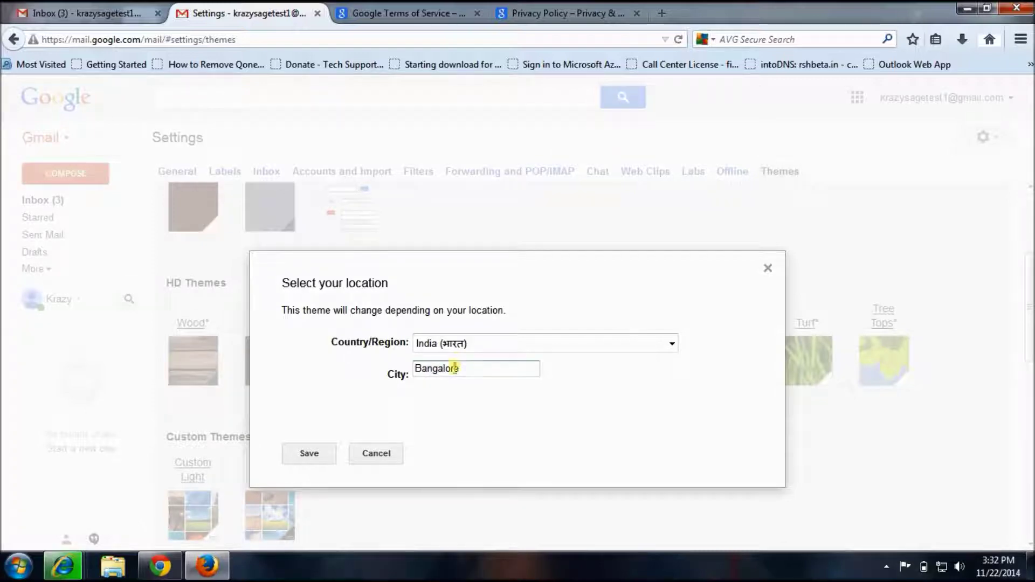
left_click(311, 453)
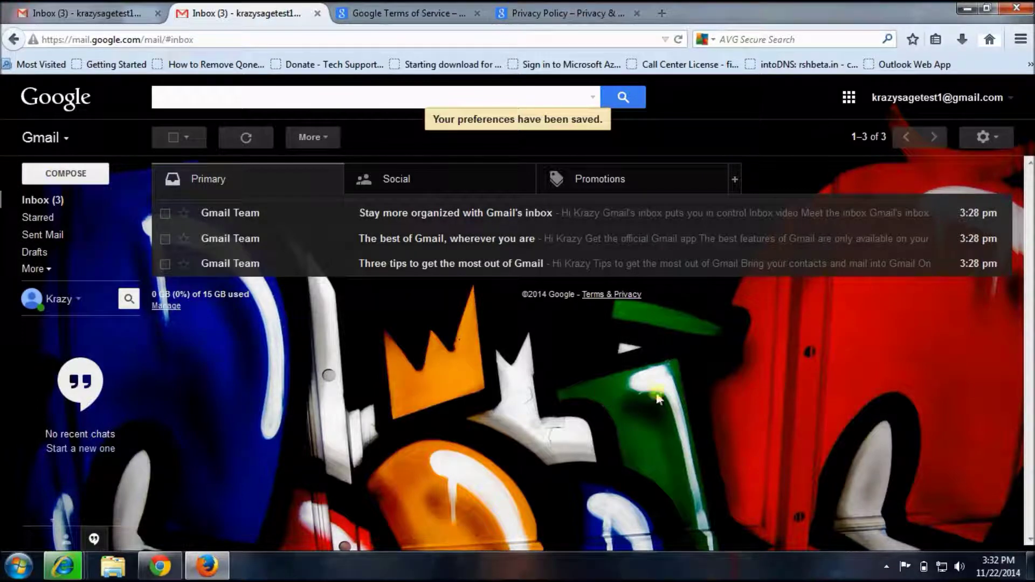
Compose a message to the account's own address with a greeting subject and body 'Testing'
left_click(77, 174)
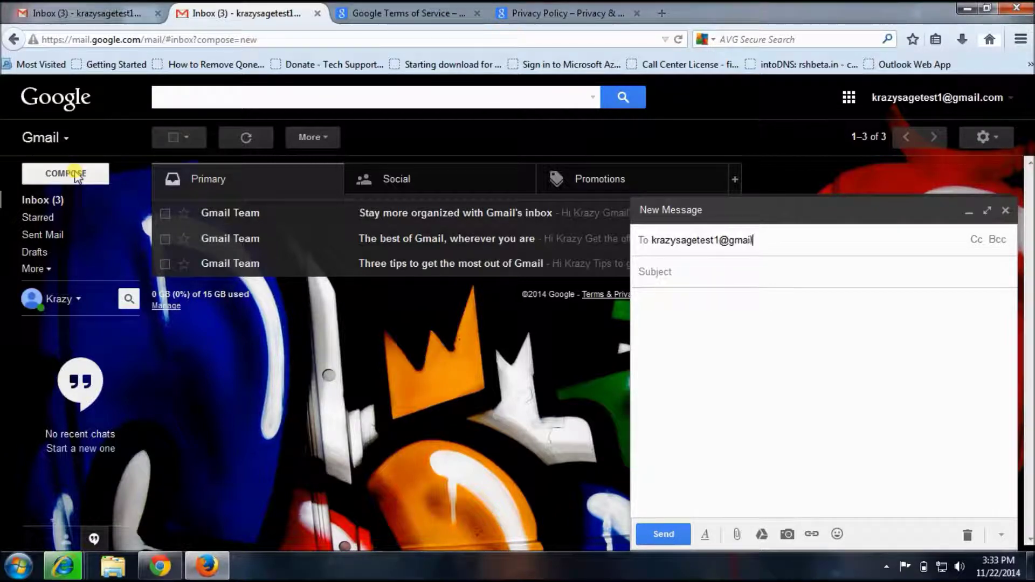
type("om")
key("Return")
key("Tab")
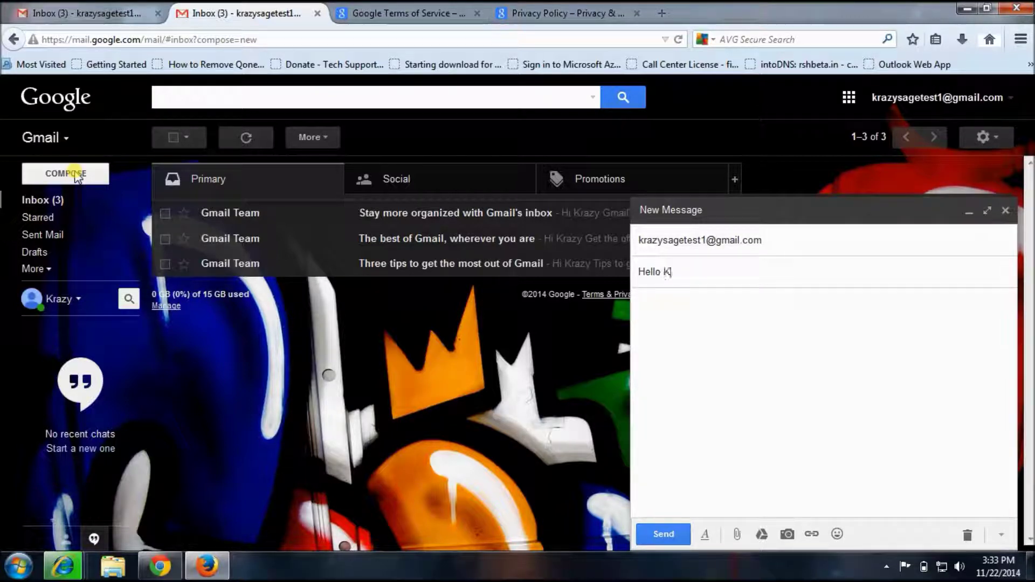
left_click(697, 340)
type("Testing")
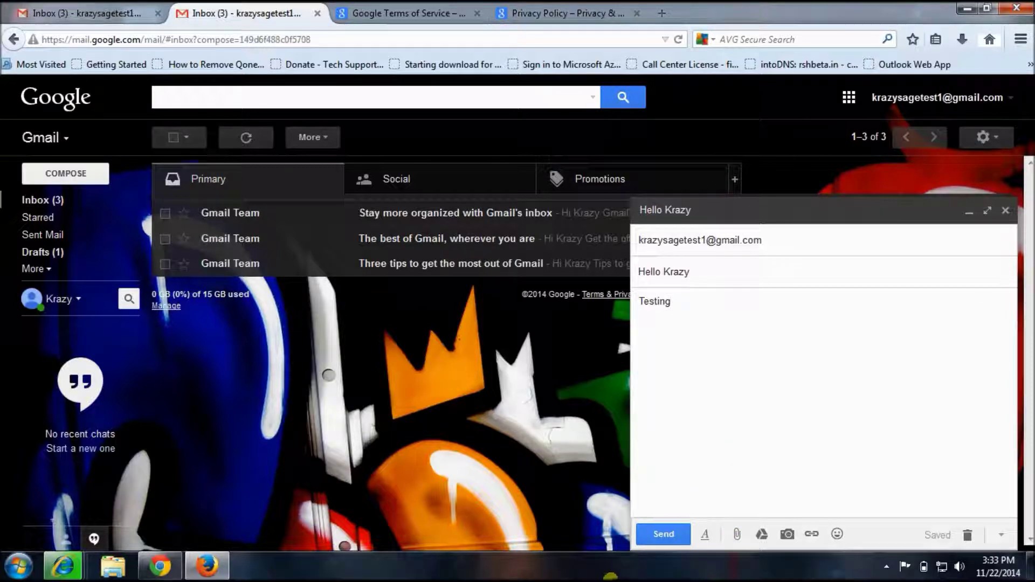
Format 'Testing' as orange, bold, Huge size and underlined, set off as a block quote
left_click_drag(694, 300, 557, 321)
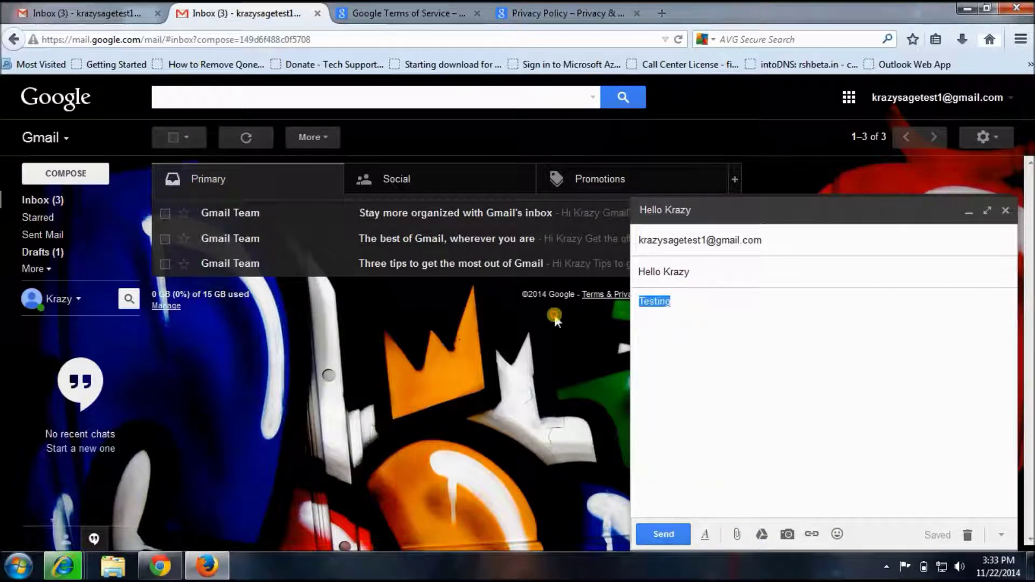
left_click(705, 534)
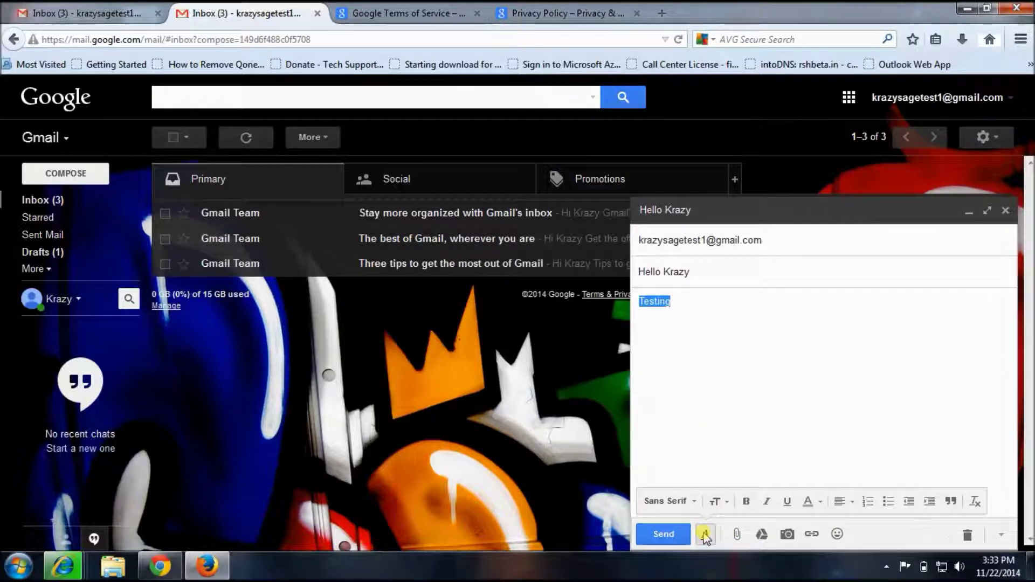
left_click(808, 502)
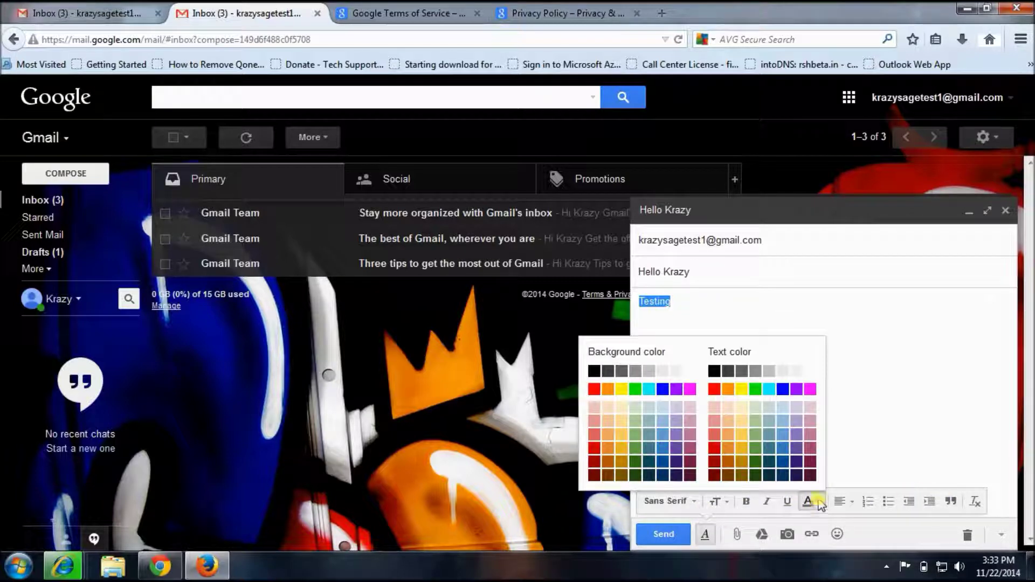
left_click(723, 387)
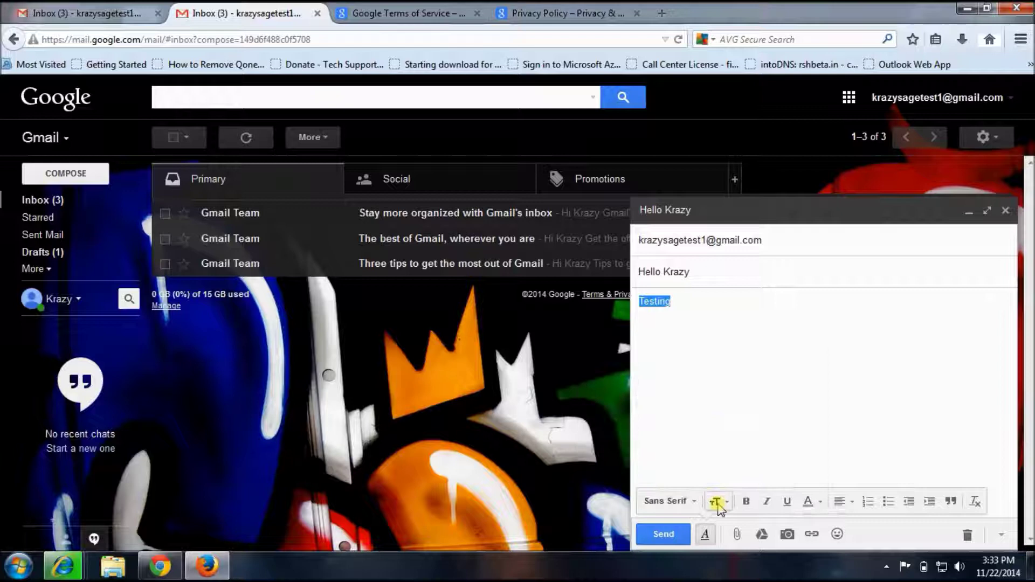
left_click(746, 502)
left_click(728, 503)
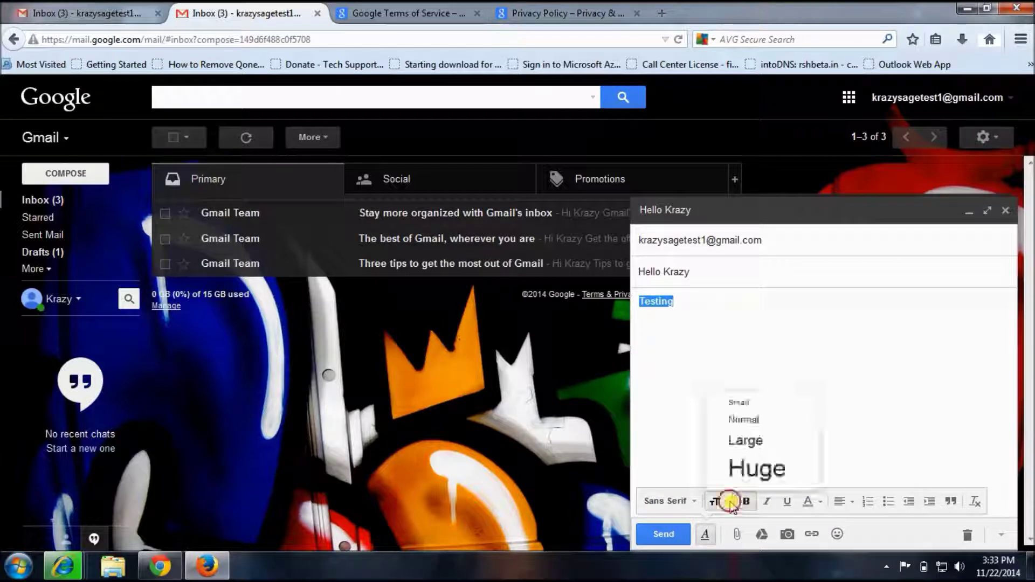
left_click(757, 468)
left_click(787, 502)
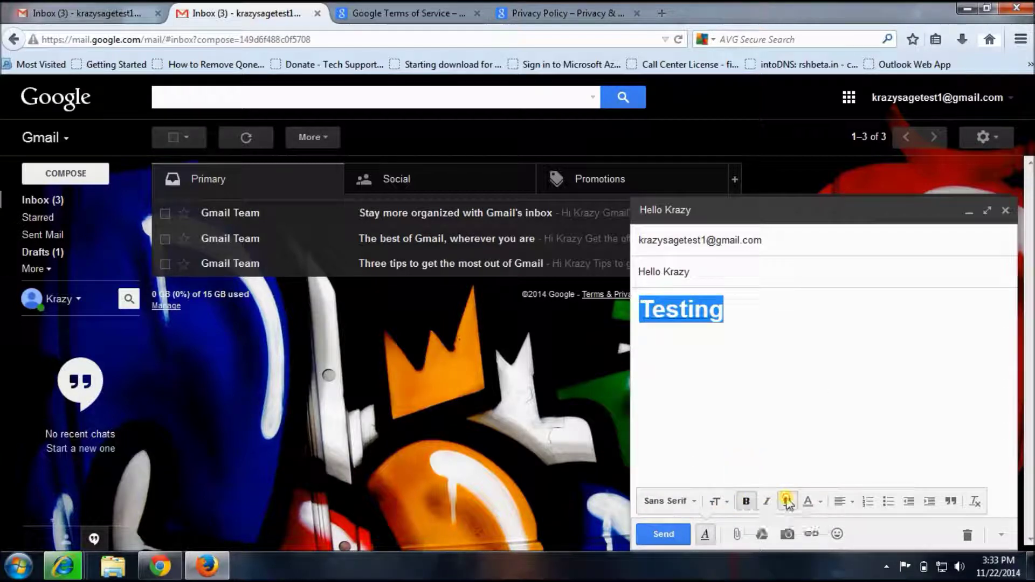
left_click(951, 500)
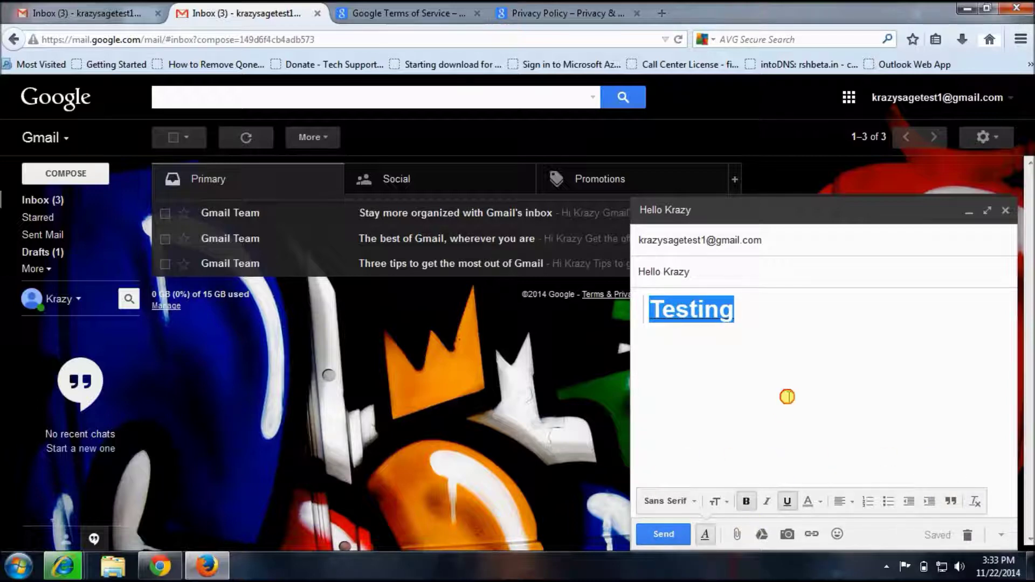
Deselect the text and cancel the Attach files upload window without attaching anything
left_click(787, 396)
left_click(738, 534)
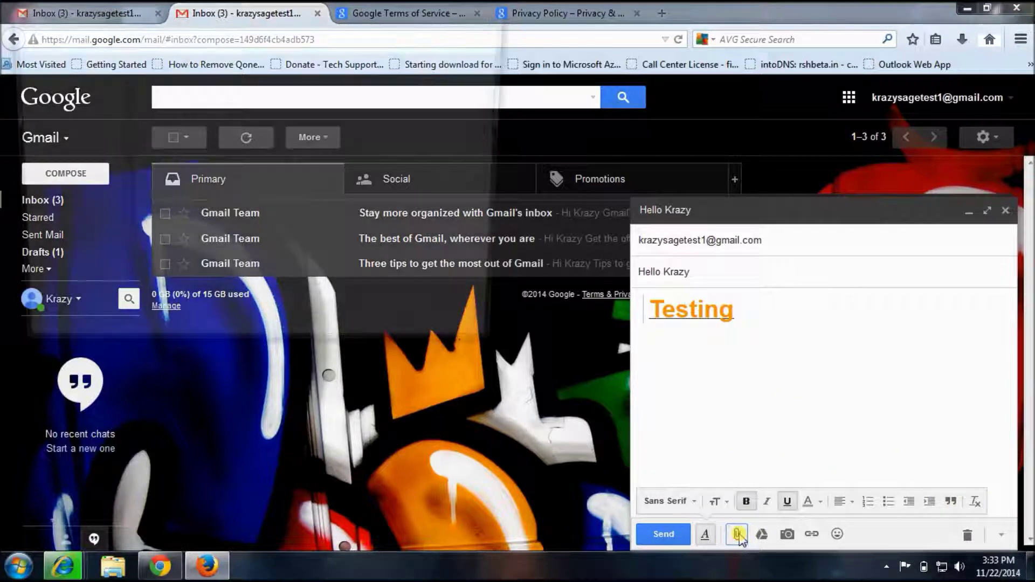
left_click_drag(243, 13, 288, 68)
left_click(543, 407)
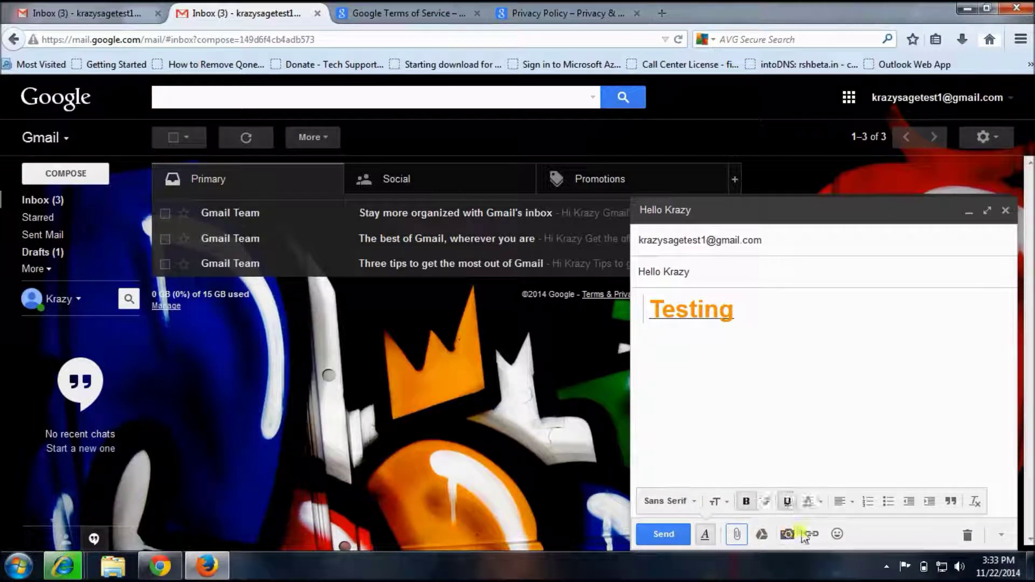
Insert an emoji from the emoticon picker right after 'Testing'
left_click(836, 534)
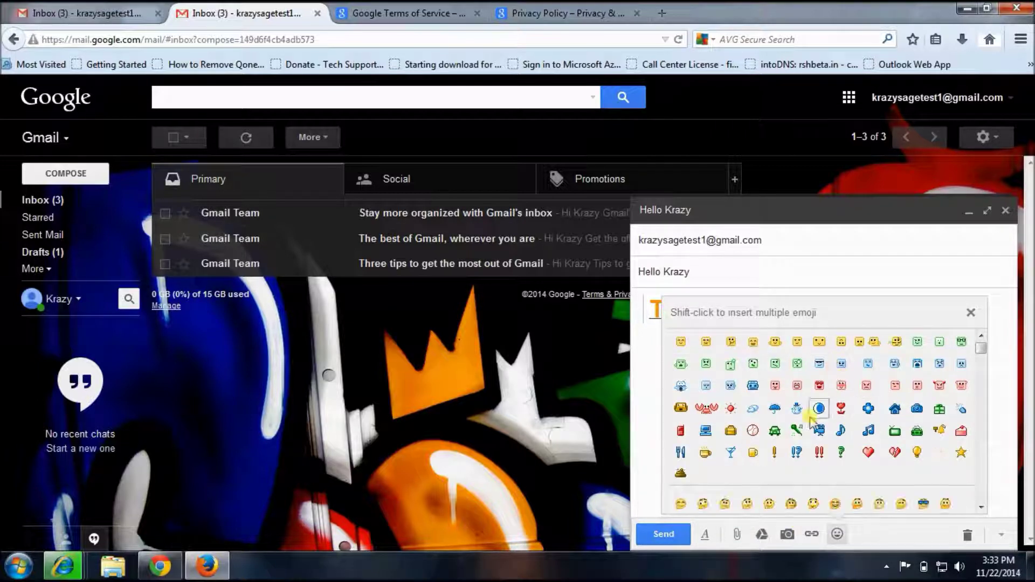
scroll(815, 431, "down", 3)
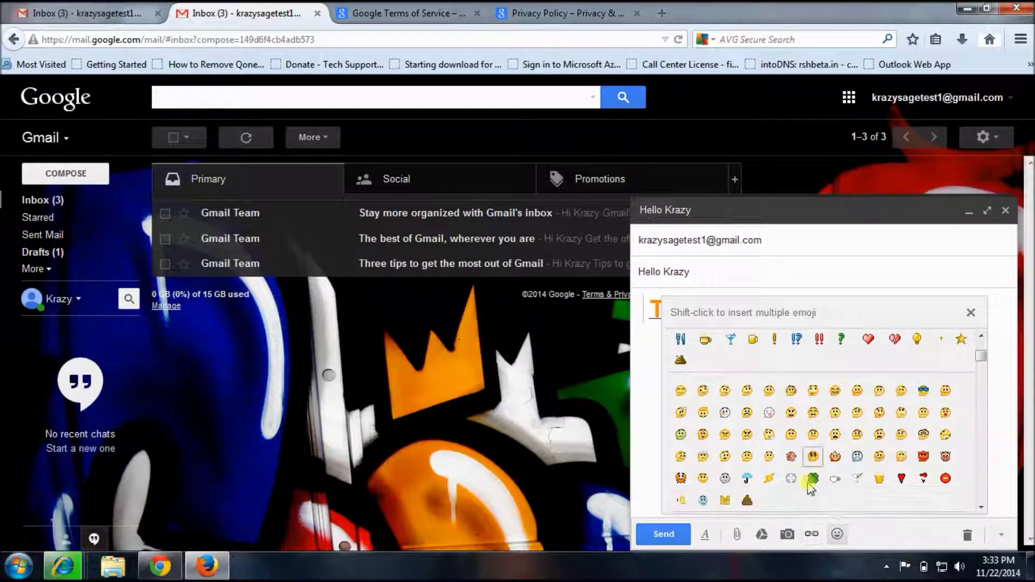
scroll(820, 458, "down", 2)
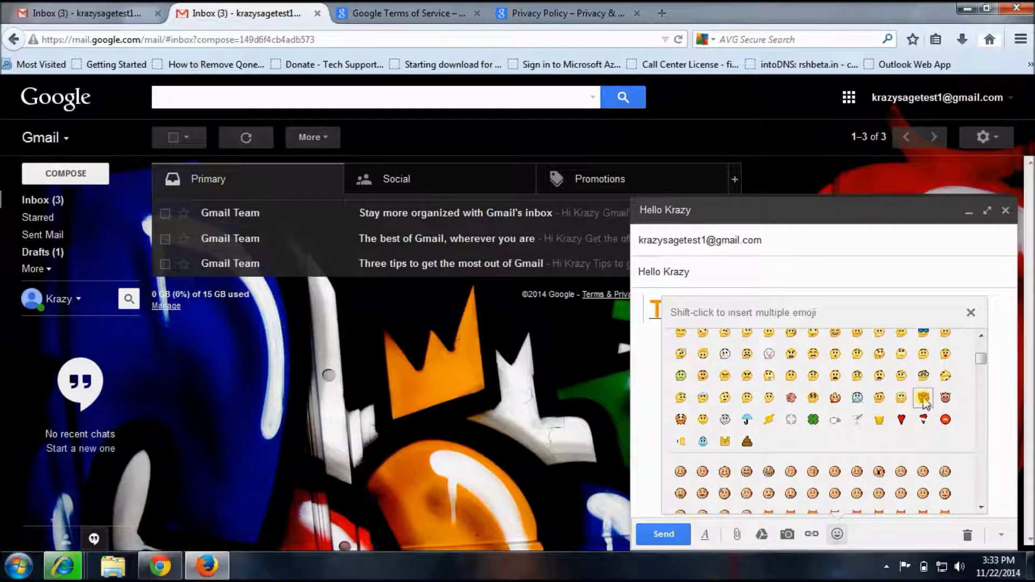
left_click(923, 398)
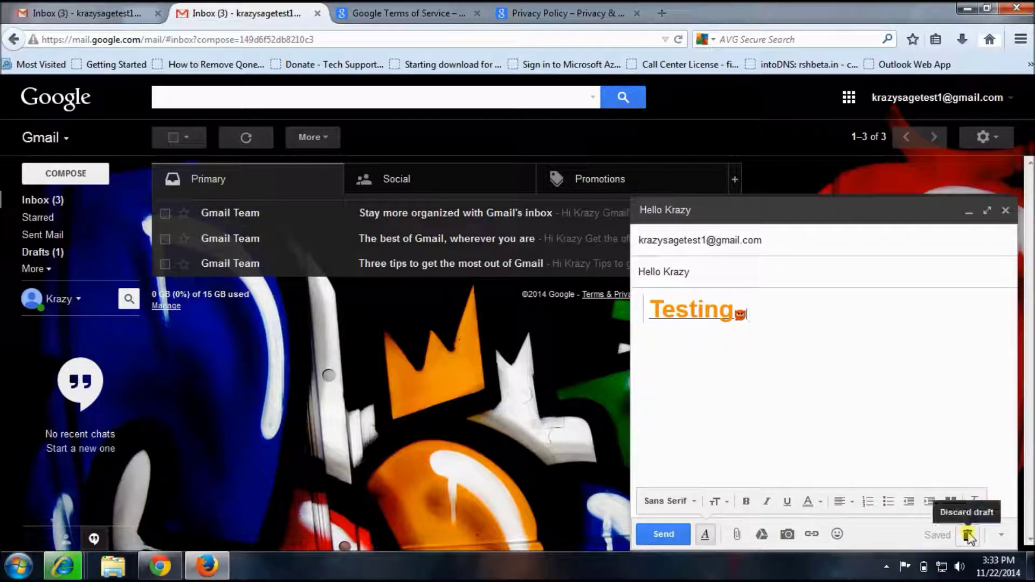
Glance at the draft's More options menu, dismiss it, and send the email
left_click(1001, 535)
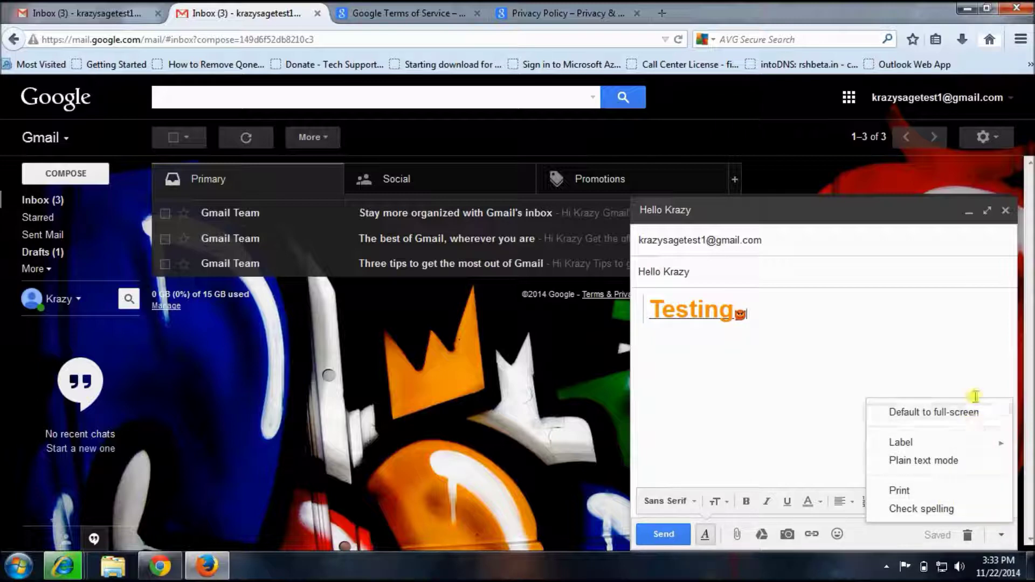
left_click(791, 413)
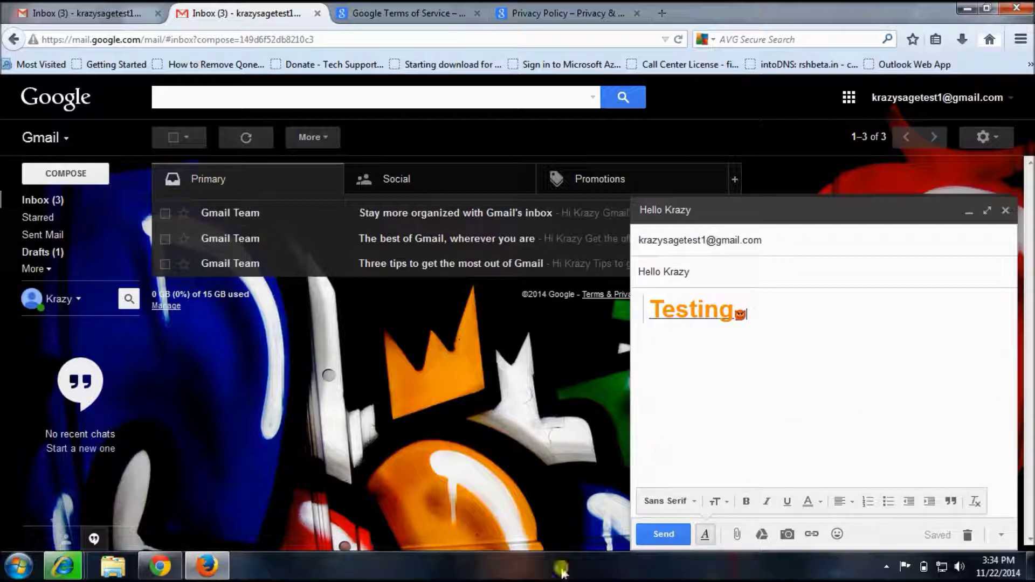
left_click(664, 534)
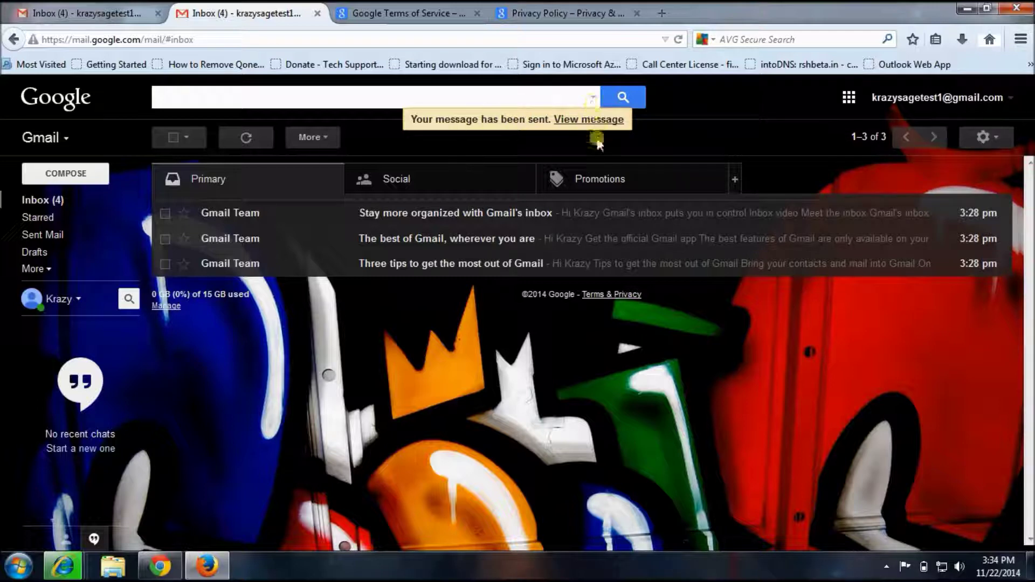
Check Sent Mail for the 'Testing' email sent to yourself, then open the settings gear menu
left_click(65, 236)
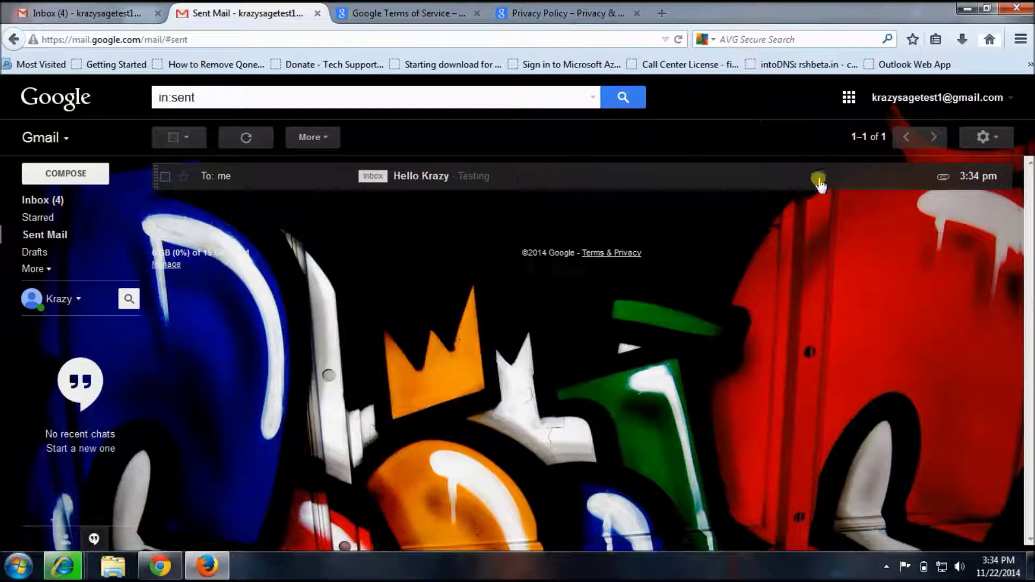
left_click(987, 138)
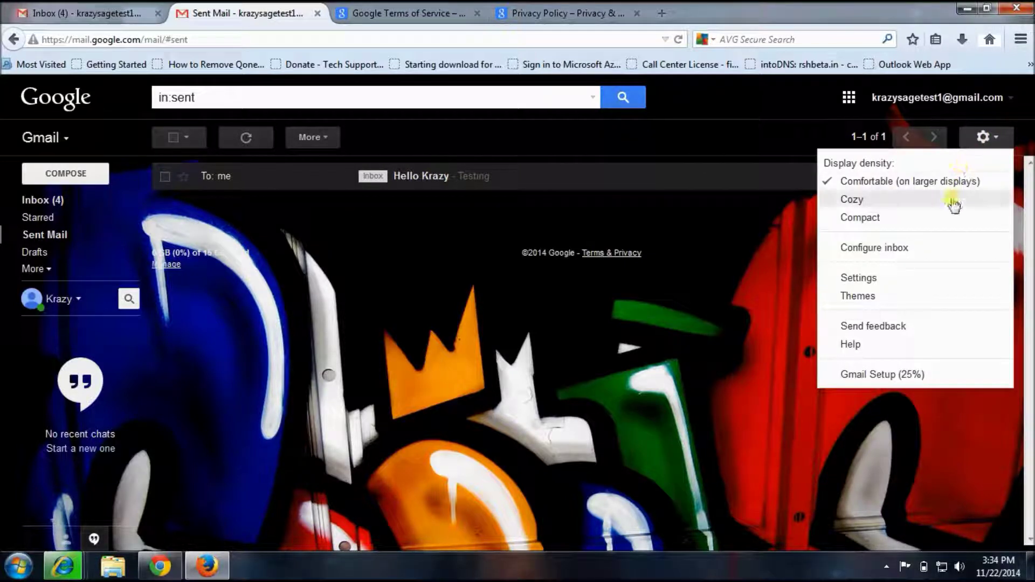
Change the theme from Graffiti to Soft Gray and go back to the inbox
left_click(915, 297)
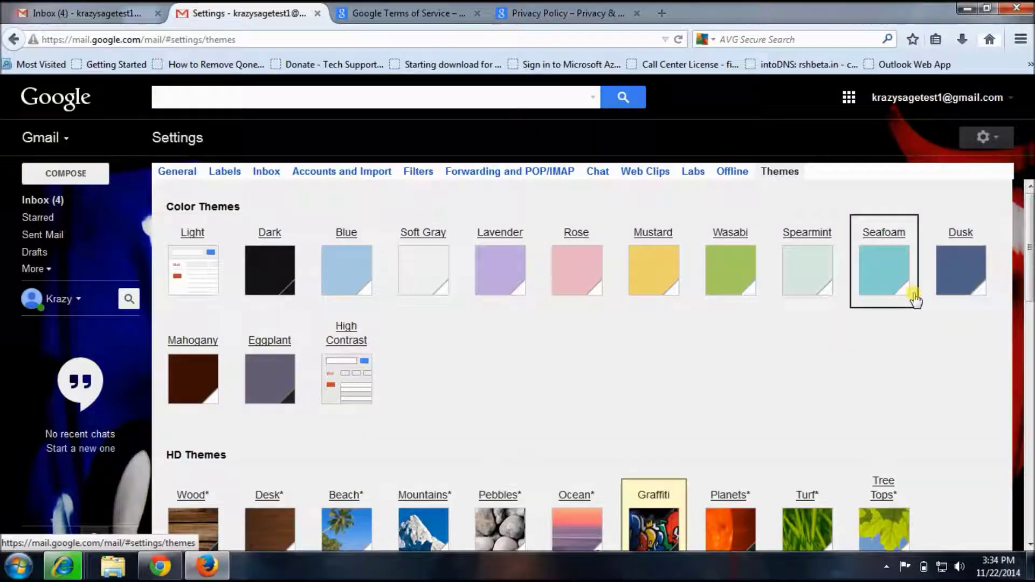
left_click(416, 284)
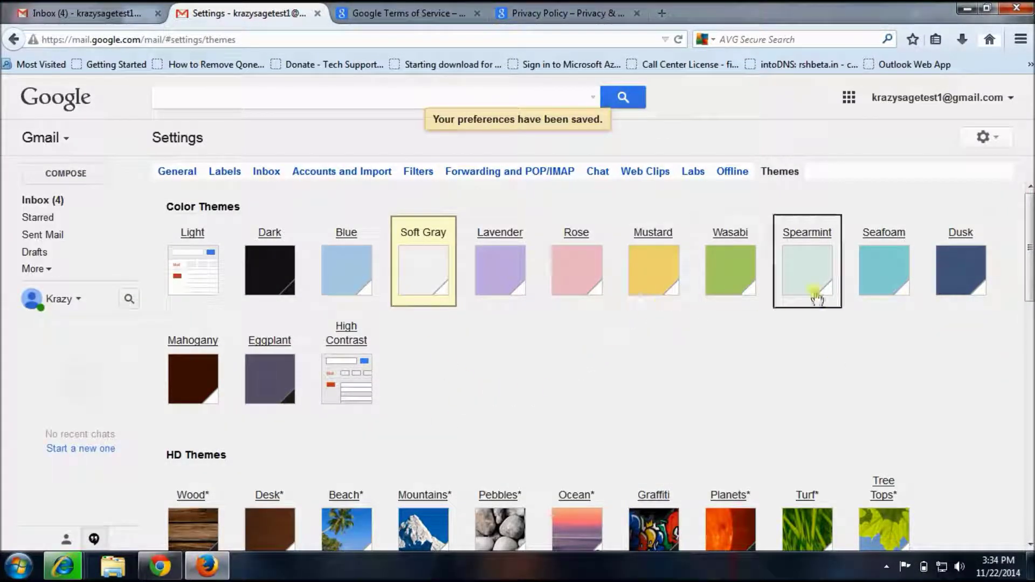
left_click(59, 205)
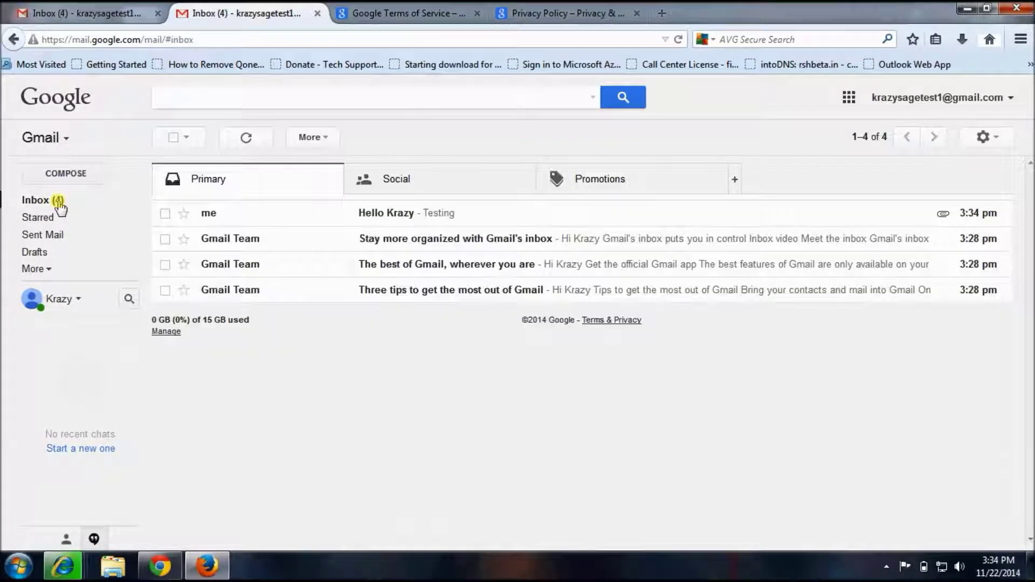
Open the test email's conversation, step back to the inbox, and reopen it
left_click(364, 213)
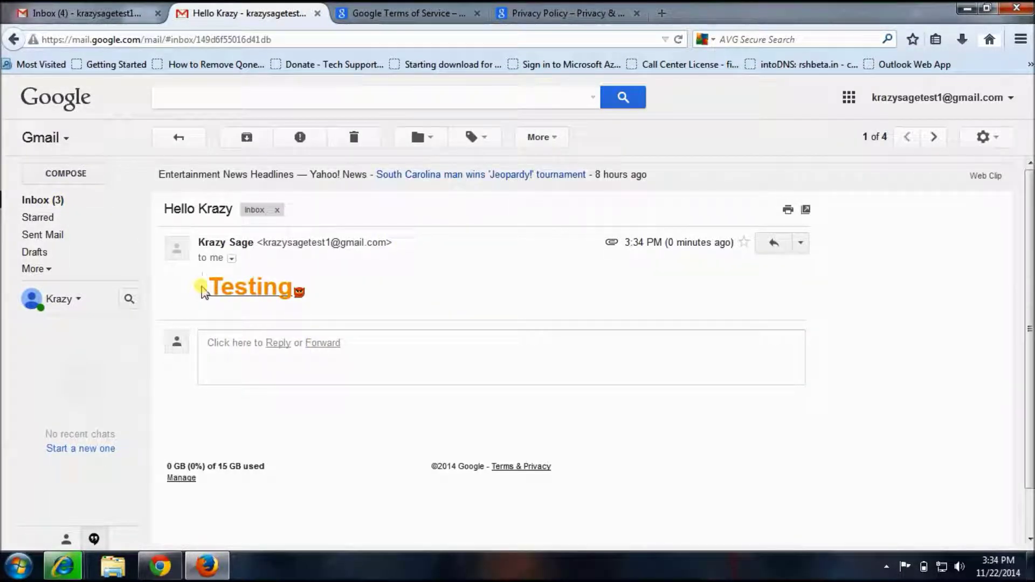
left_click(423, 382)
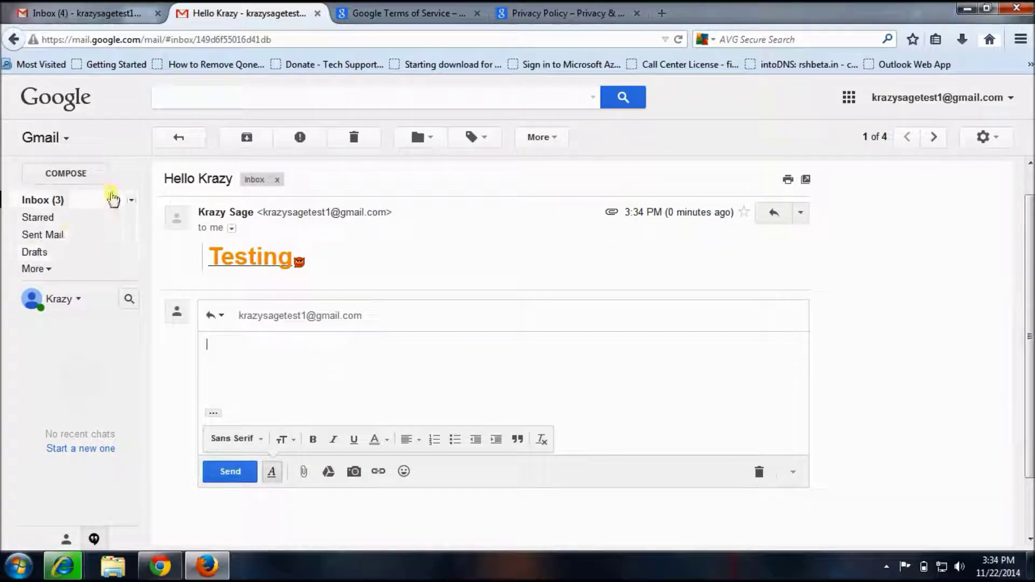
left_click(57, 204)
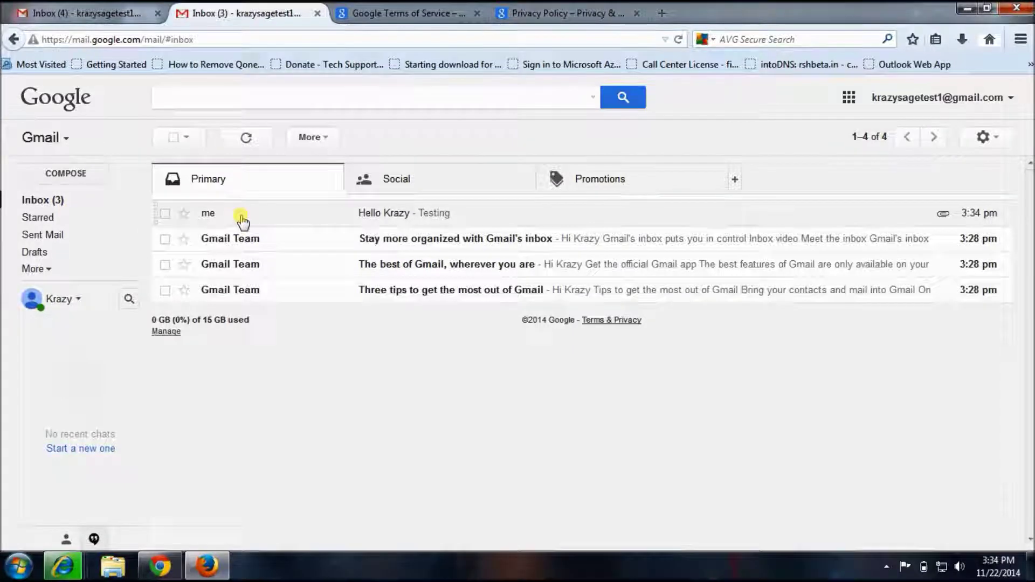
left_click(243, 215)
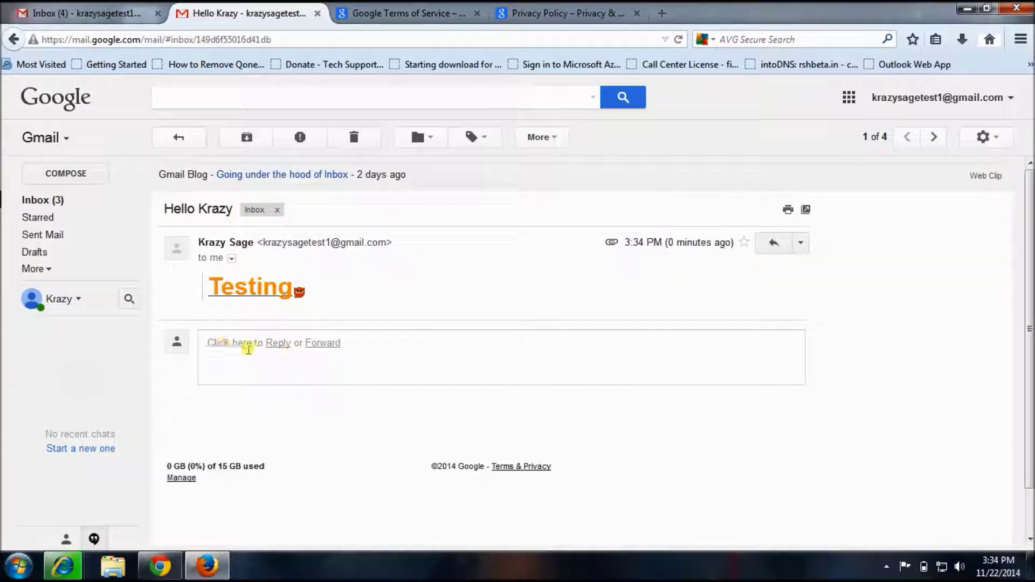
Send a reply 'Good Show' followed by two emoji, then return to the inbox
left_click(249, 349)
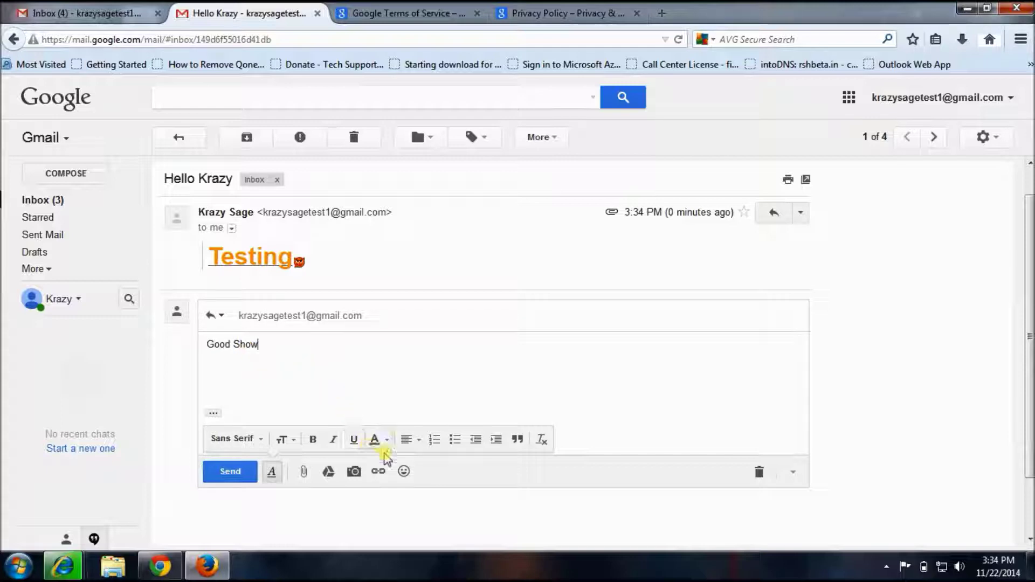
left_click(403, 471)
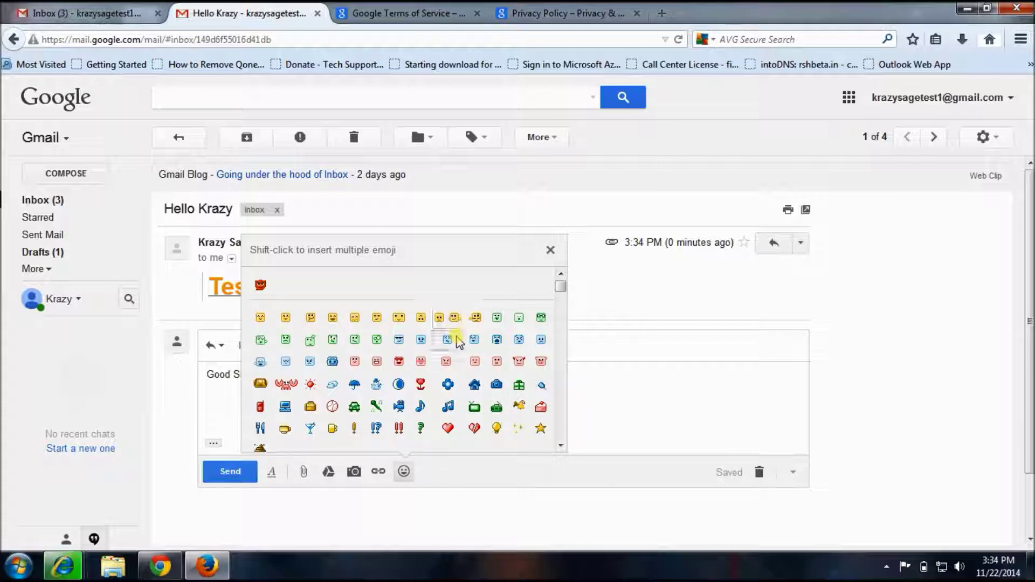
left_click(455, 319)
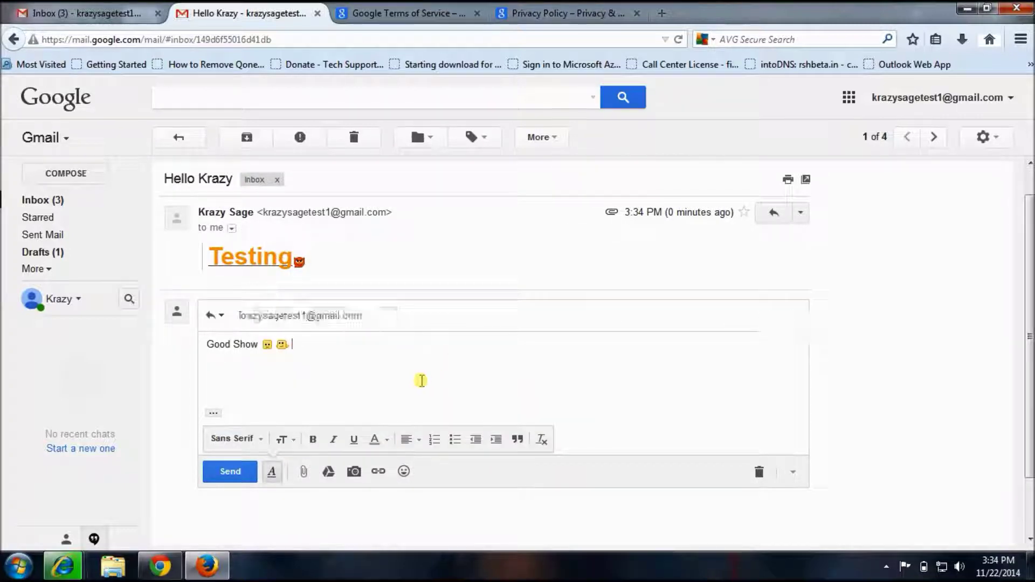
left_click(242, 473)
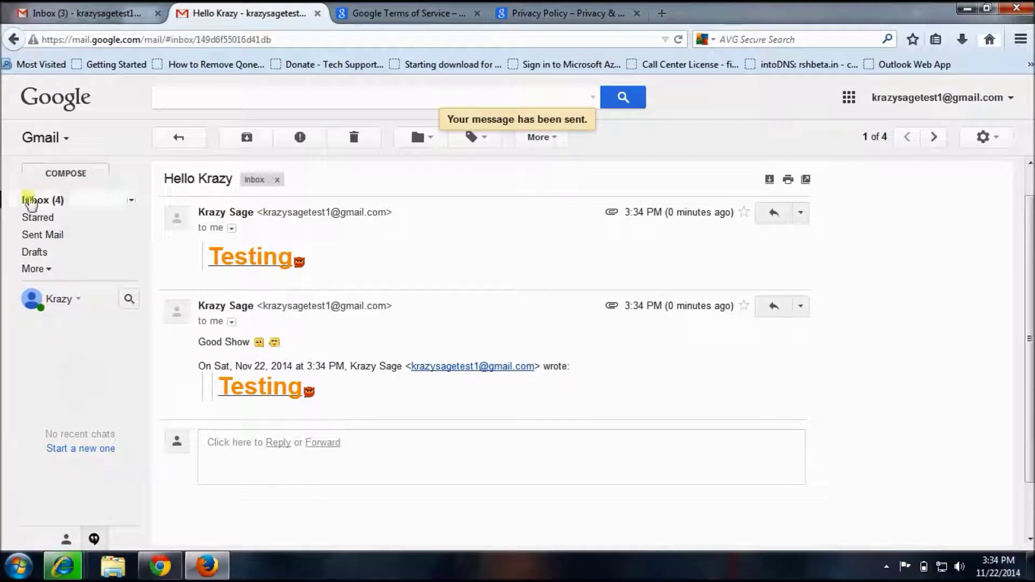
left_click(34, 203)
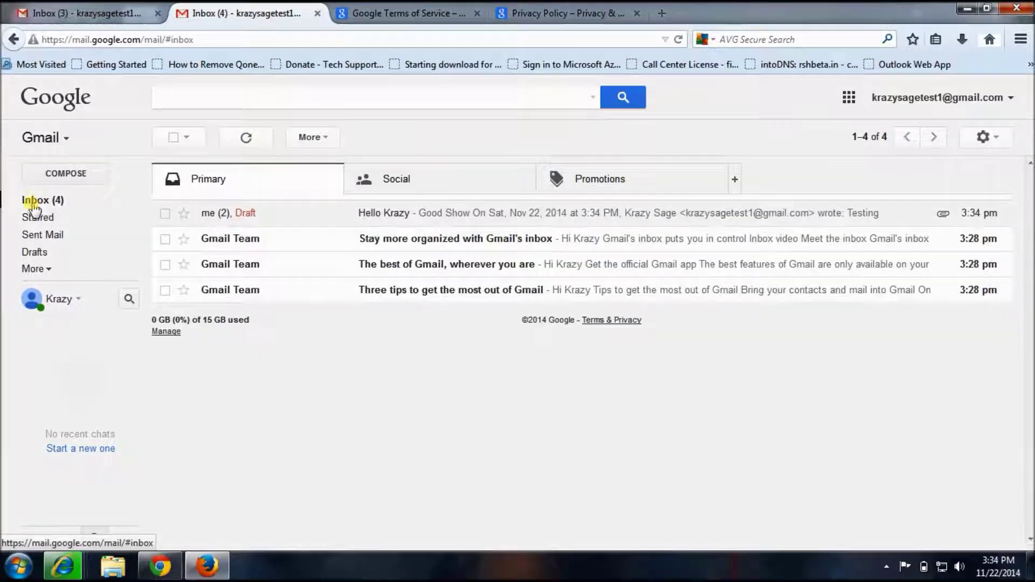
Open the two-message thread, inspect the 'Good Show' reply text, and return to the inbox
left_click(420, 222)
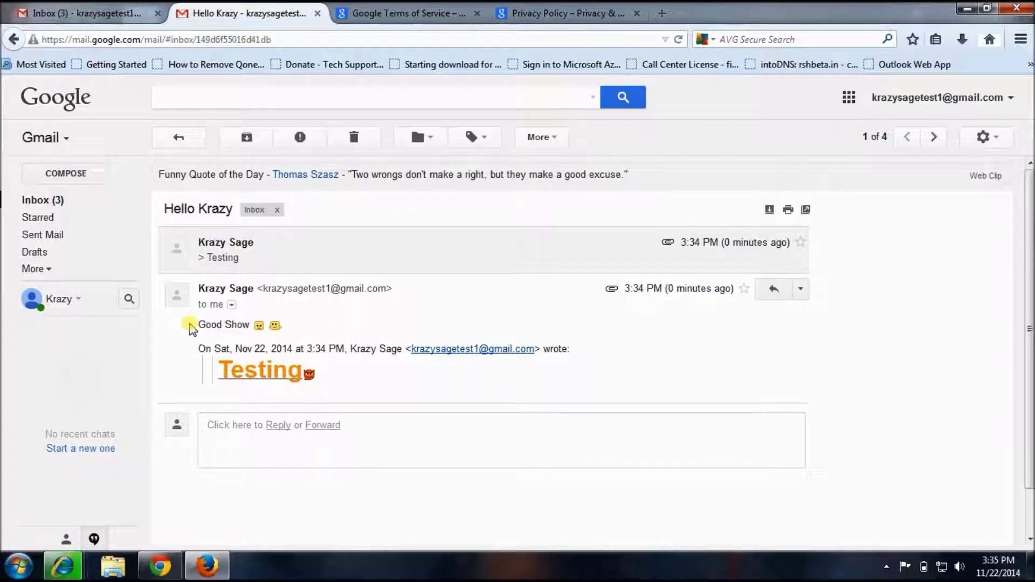
left_click_drag(199, 325, 335, 322)
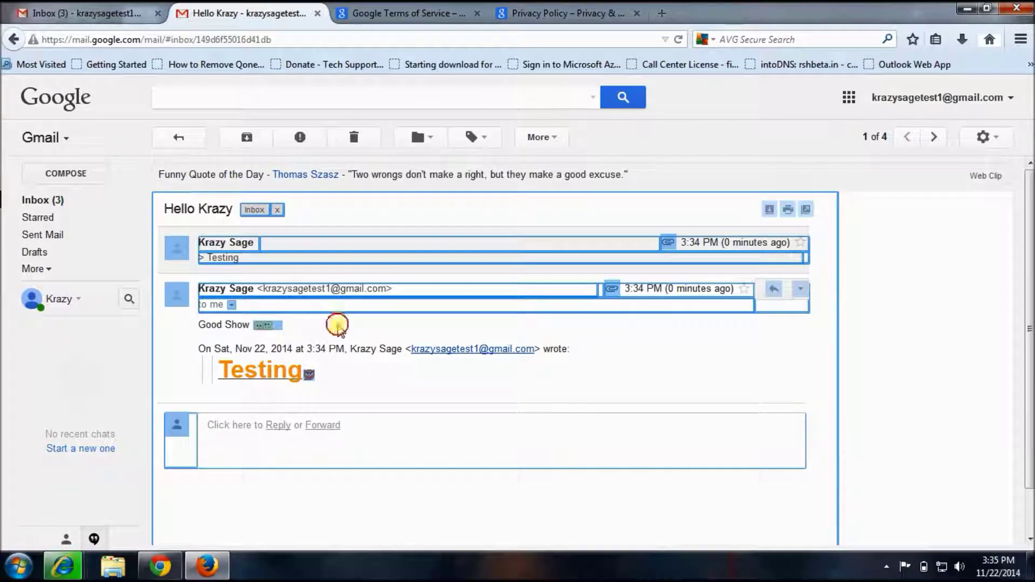
left_click(296, 336)
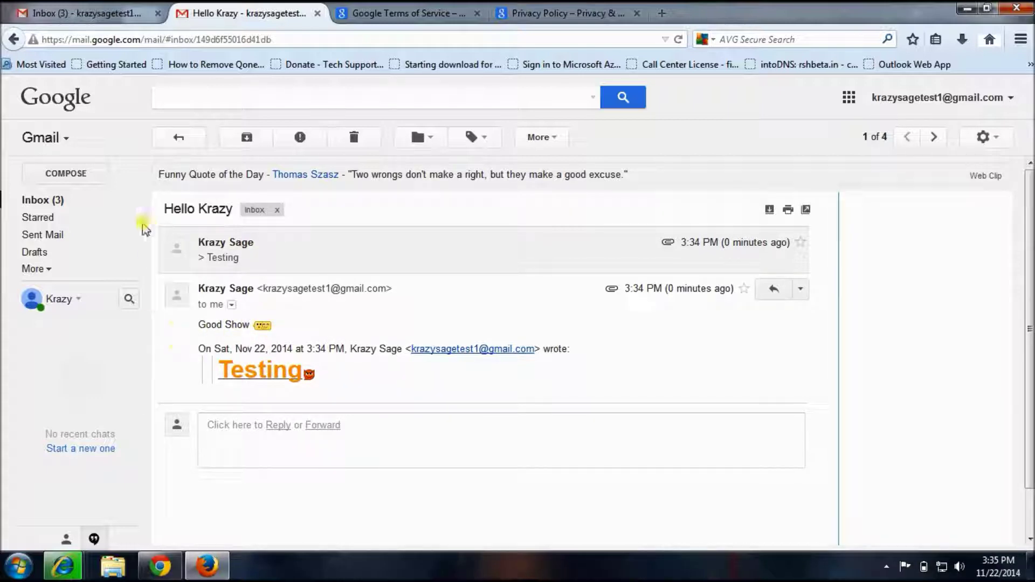
left_click(51, 206)
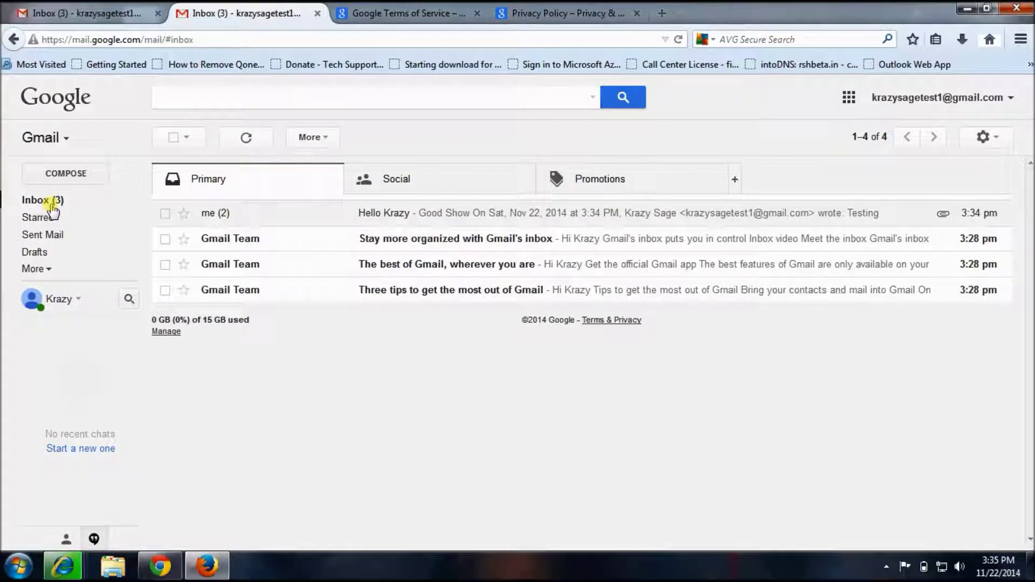